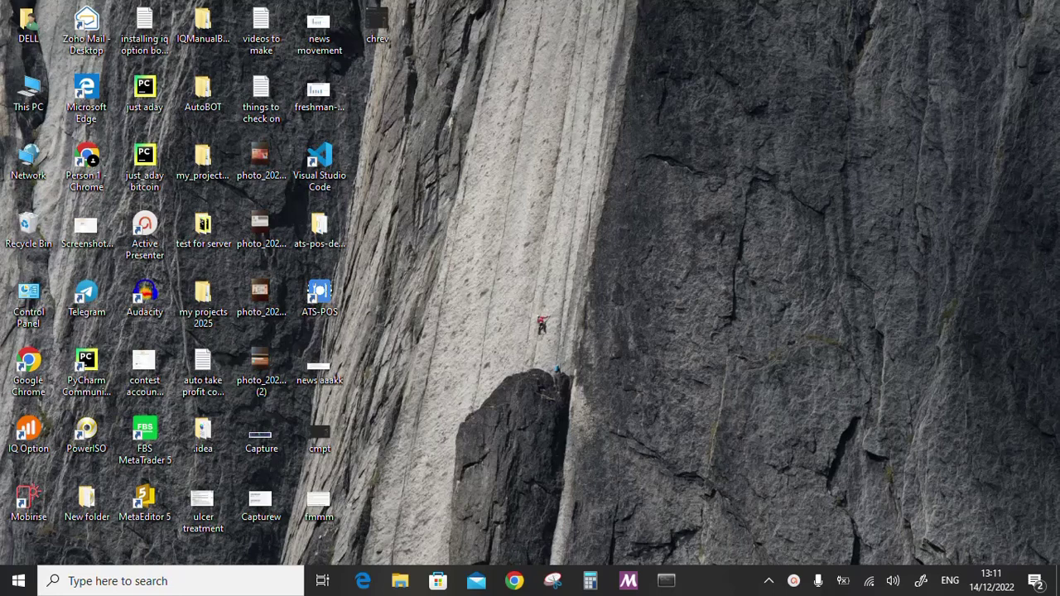
# - Launch Remote Desktop Connection to 4.227.144.28 to reach the credentials prompt
pyautogui.click(406, 588)
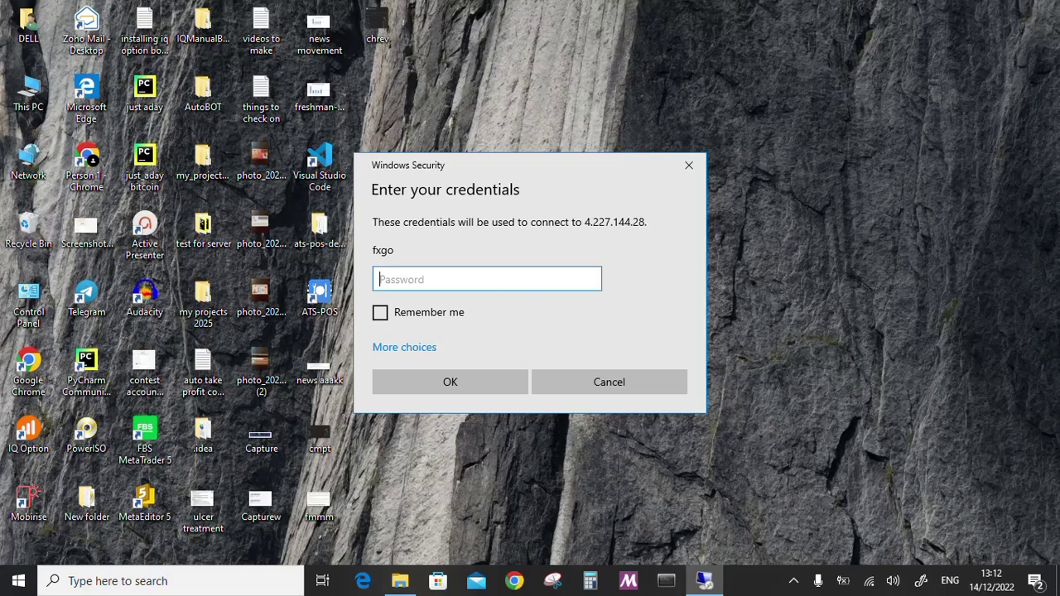
# - Enter the remote account password and submit it to connect to 4.227.144.28
pyautogui.press('capslock')
pyautogui.press('capslock')
pyautogui.write('•••••••••••••')
pyautogui.press('Return')
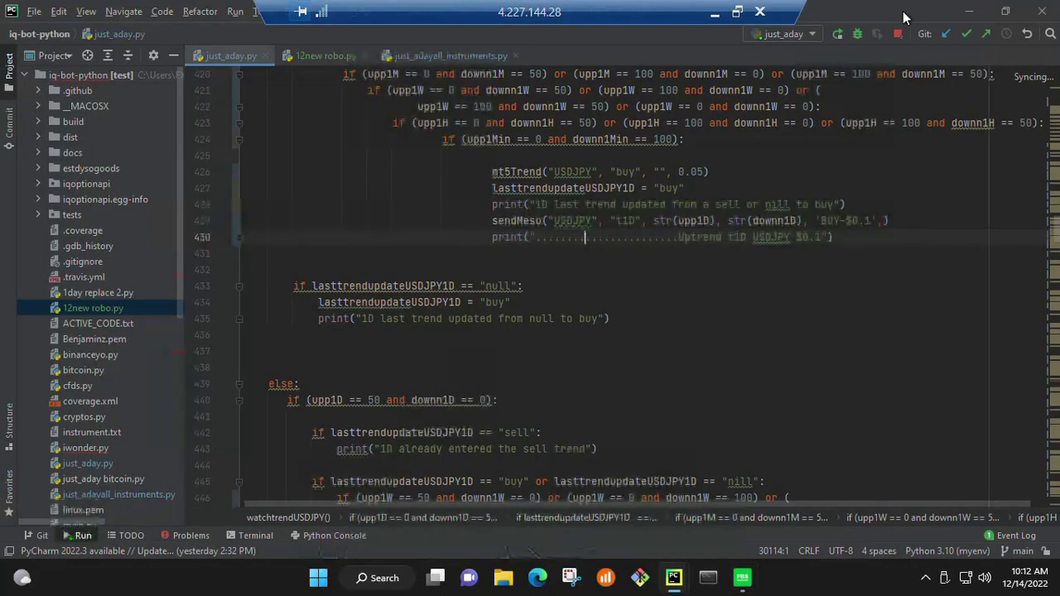
# - Minimise the MetaTrader, PyCharm editor and PyCharm Run windows on the remote machine
pyautogui.click(905, 13)
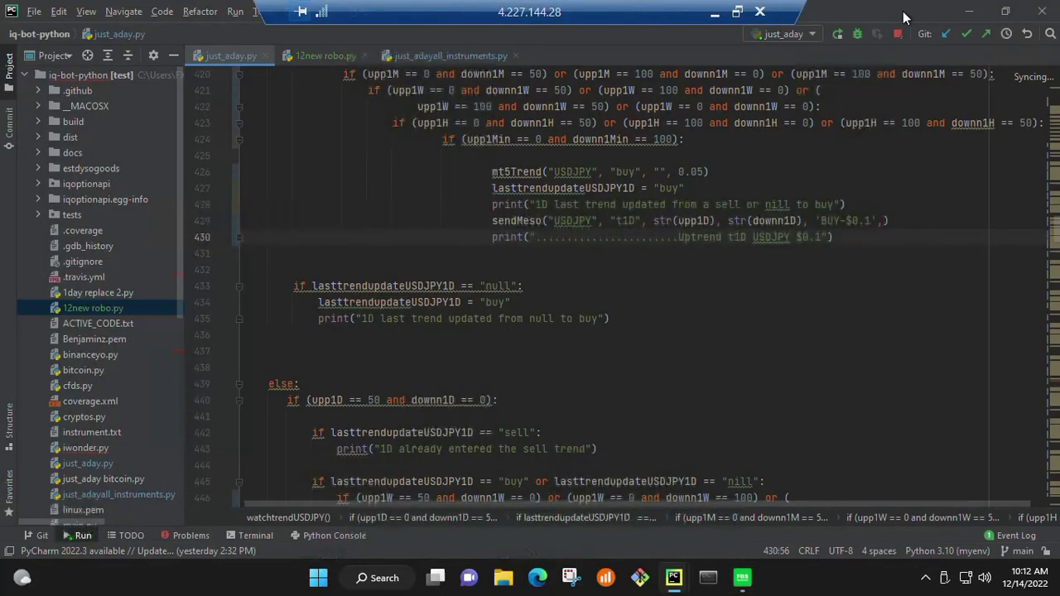
pyautogui.click(971, 14)
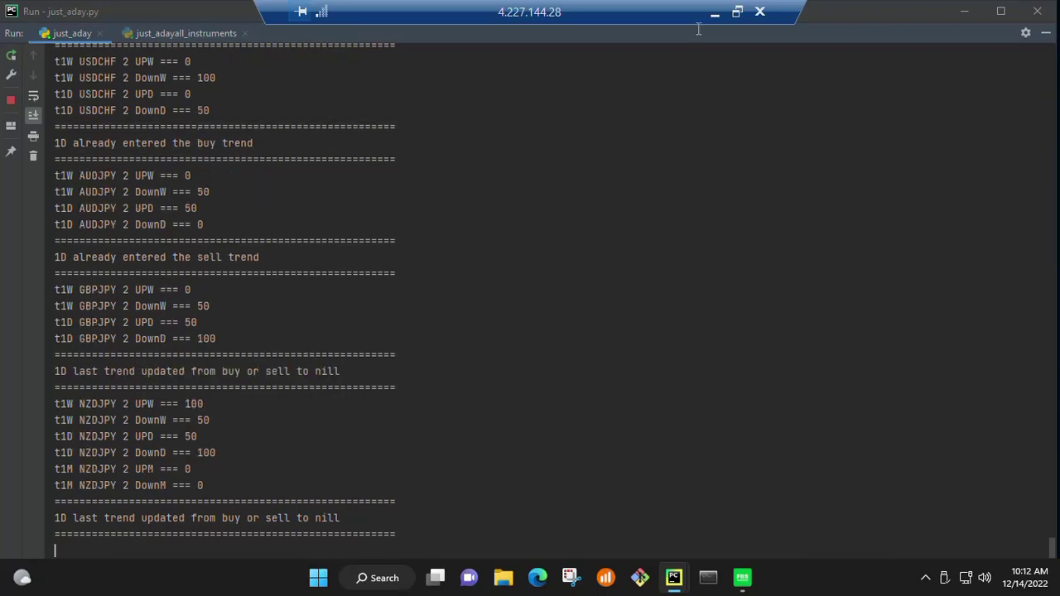
pyautogui.click(966, 12)
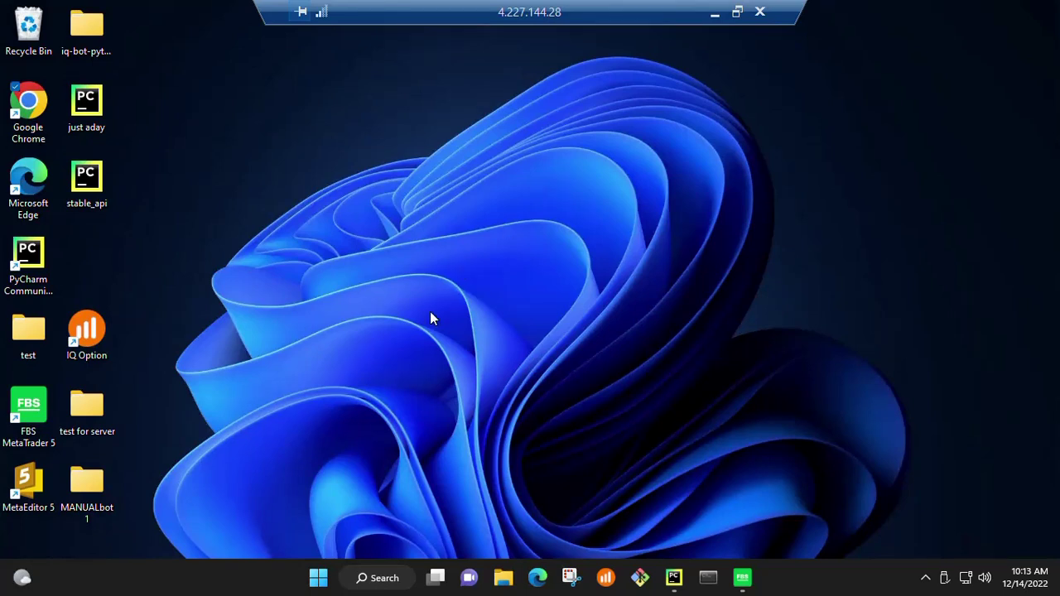
pyautogui.click(320, 586)
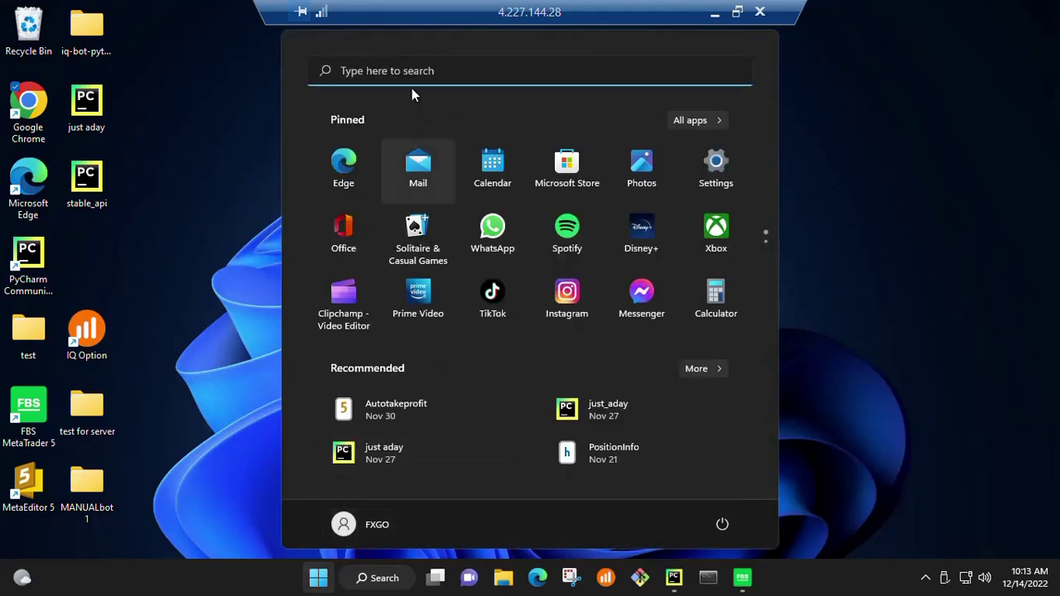
pyautogui.click(714, 169)
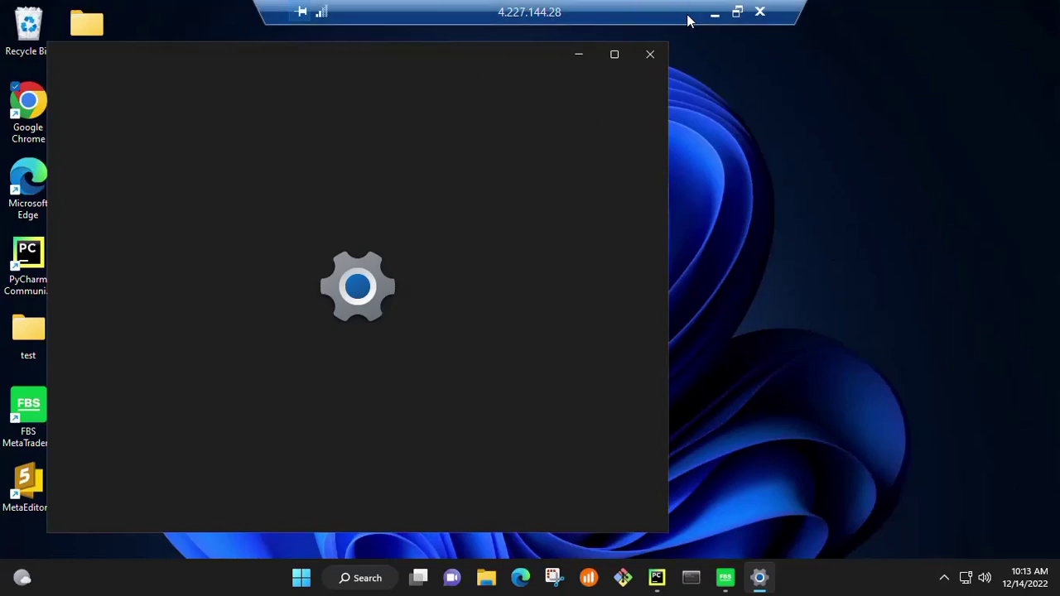
pyautogui.click(714, 13)
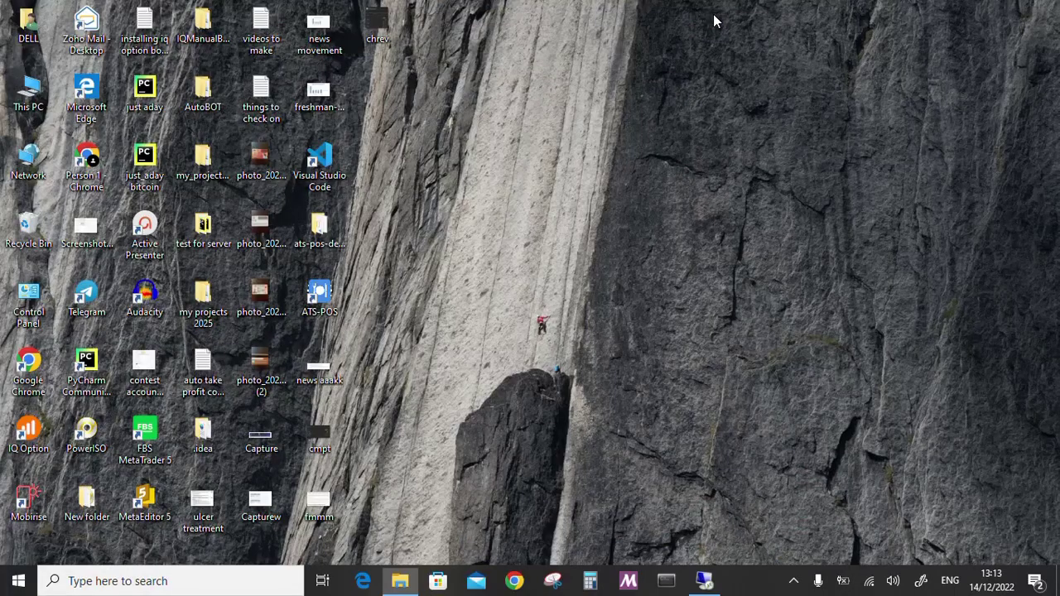
pyautogui.click(793, 580)
pyautogui.click(794, 550)
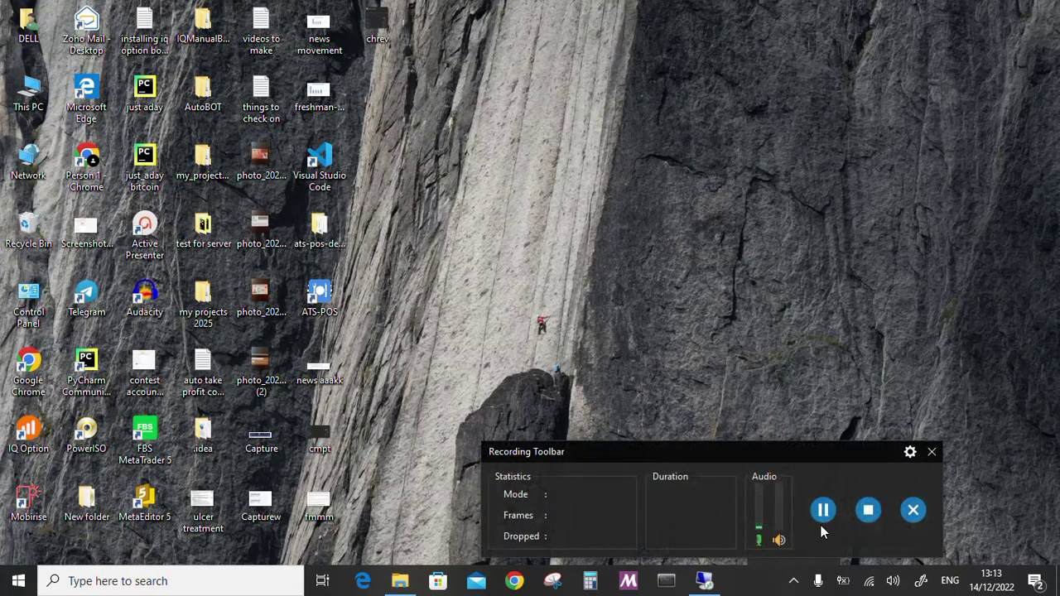
pyautogui.click(823, 510)
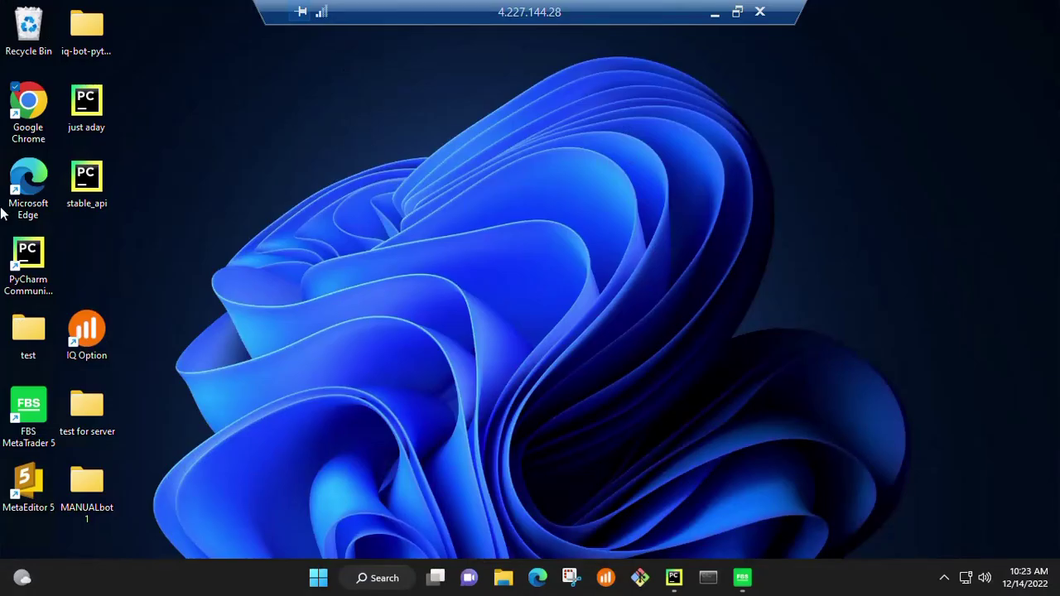
# - Search Windows for 'local group' and launch the Edit group policy result
pyautogui.click(318, 578)
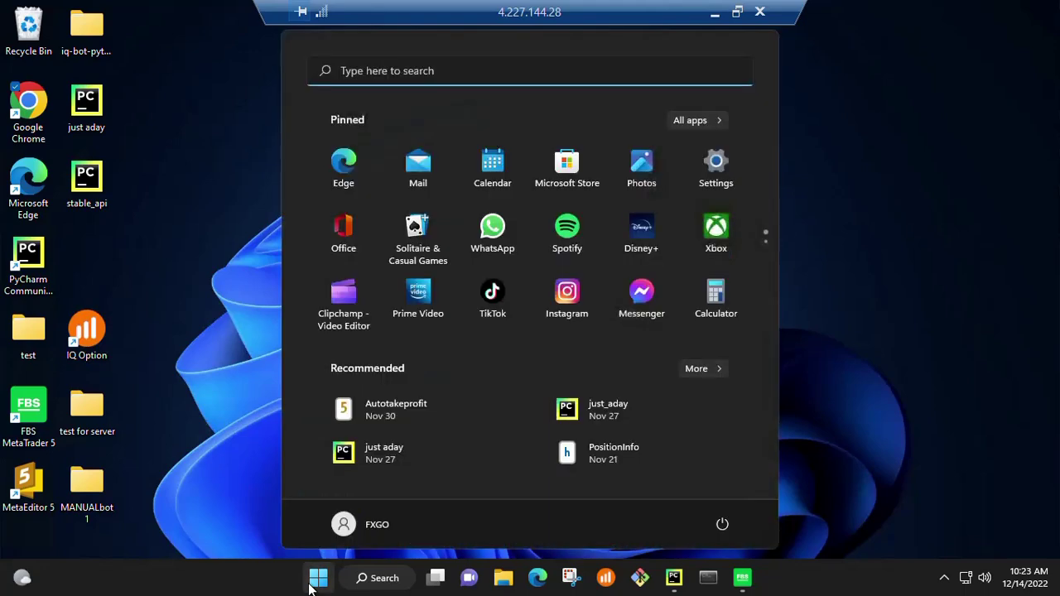
pyautogui.click(455, 71)
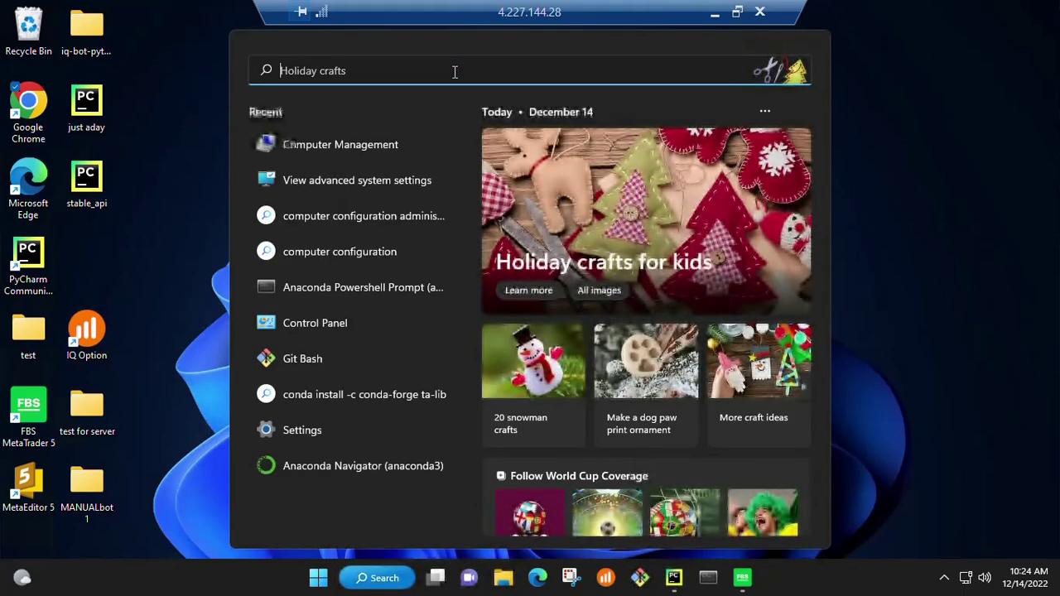
pyautogui.write('lo')
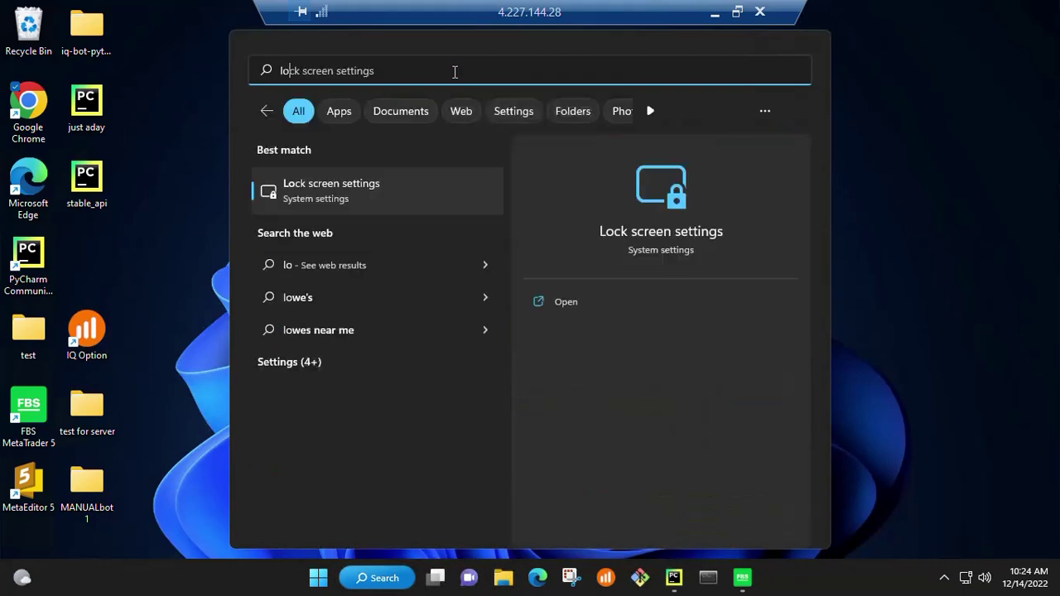
pyautogui.write('c')
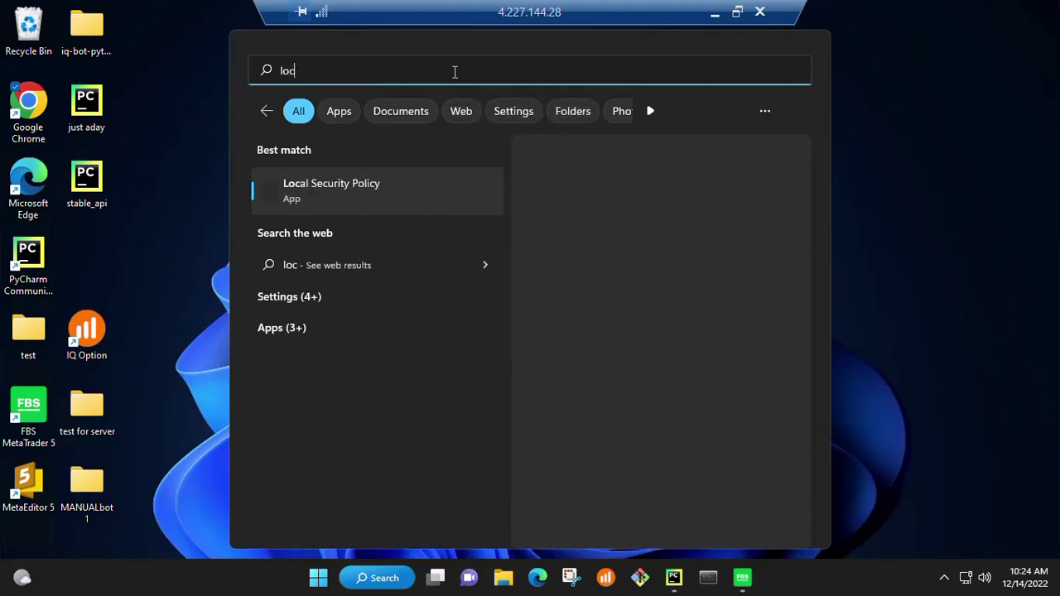
pyautogui.write('al ')
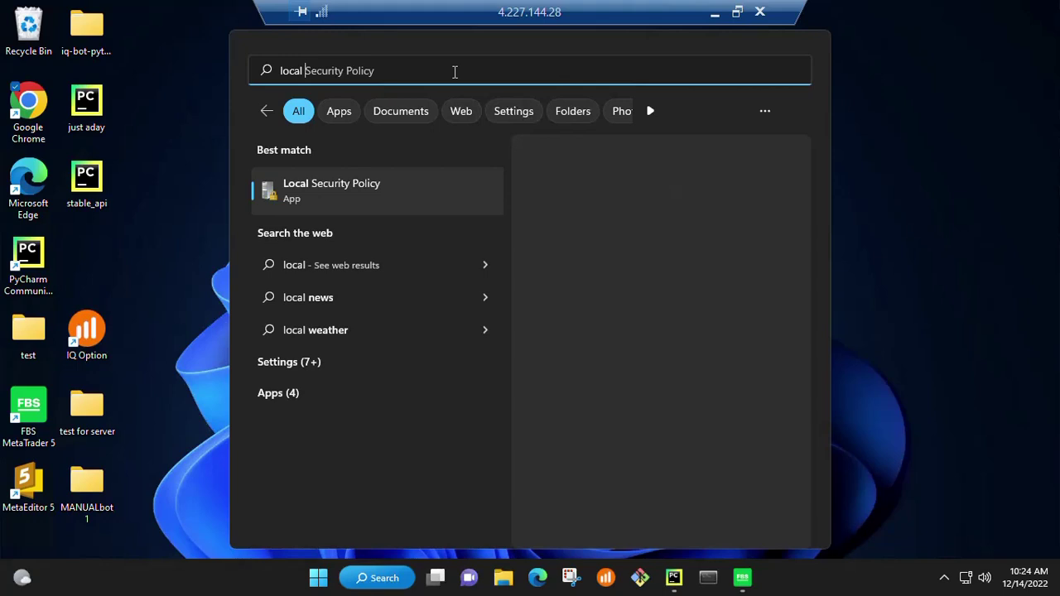
pyautogui.write('gr')
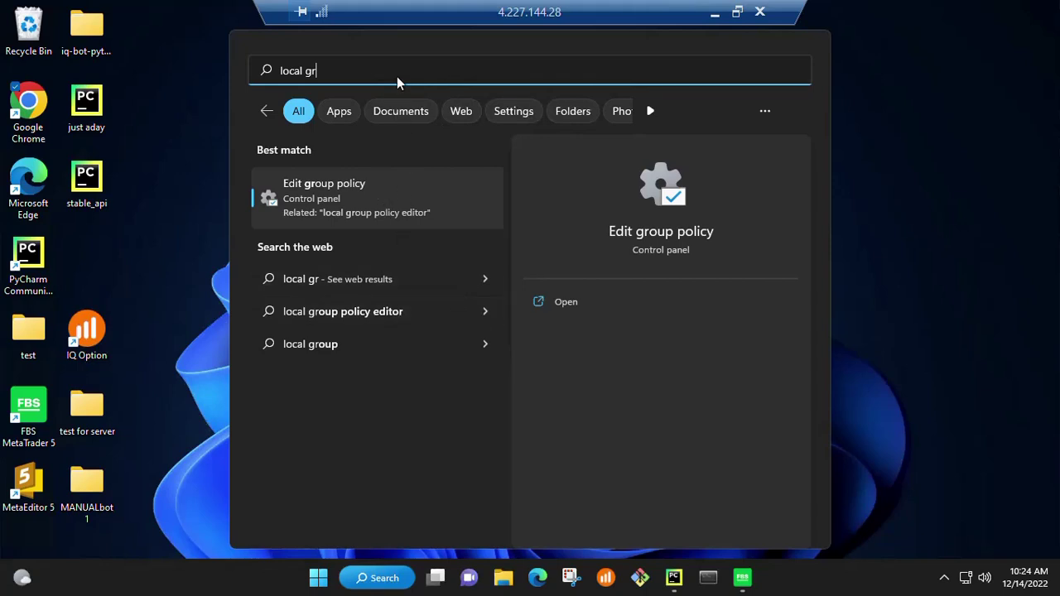
pyautogui.write('oup')
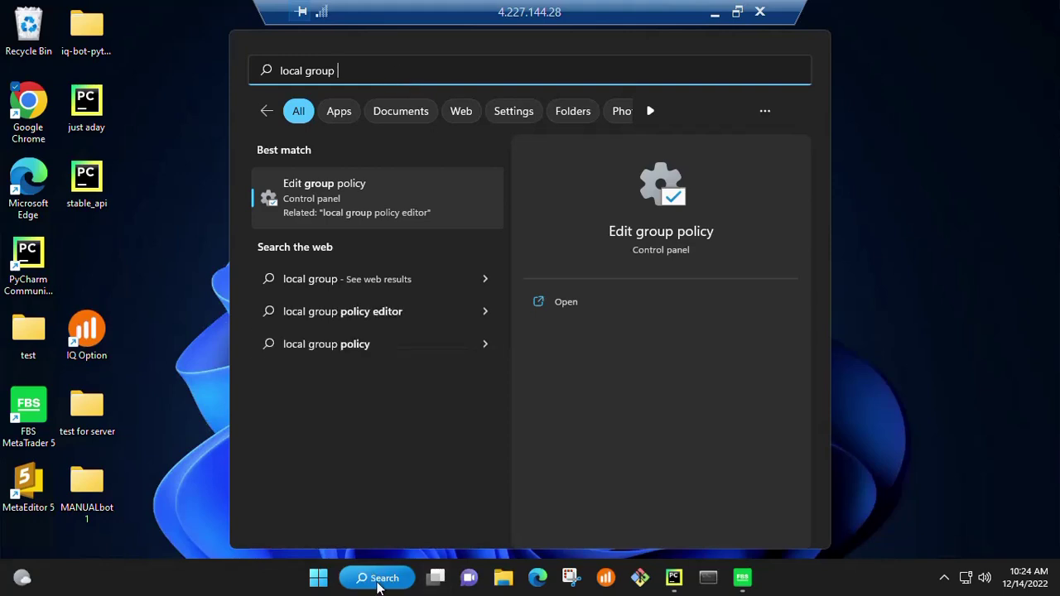
pyautogui.click(380, 578)
pyautogui.click(380, 578)
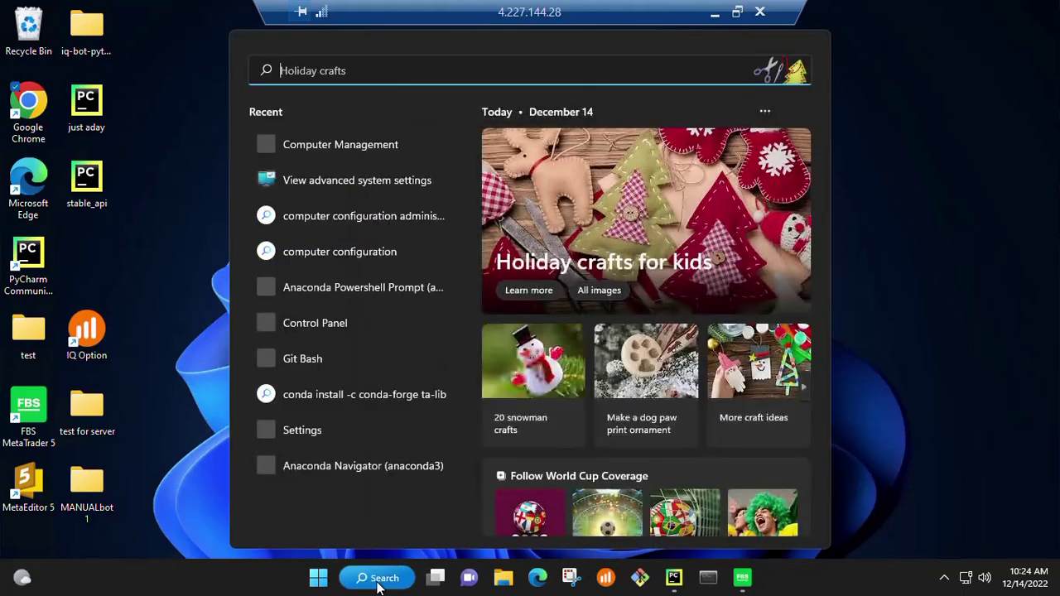
pyautogui.write('local')
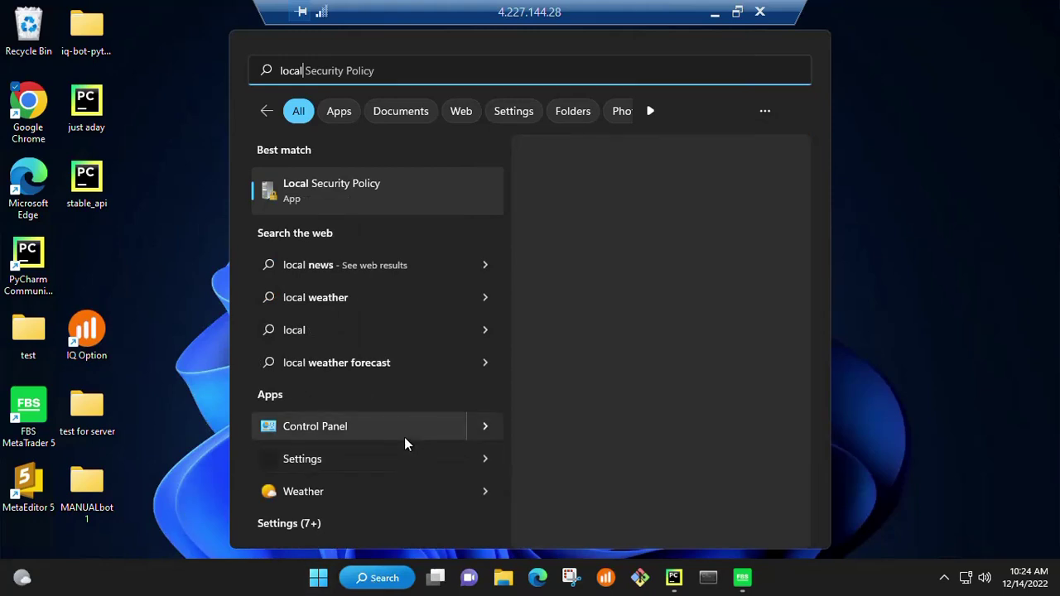
pyautogui.write(' grou')
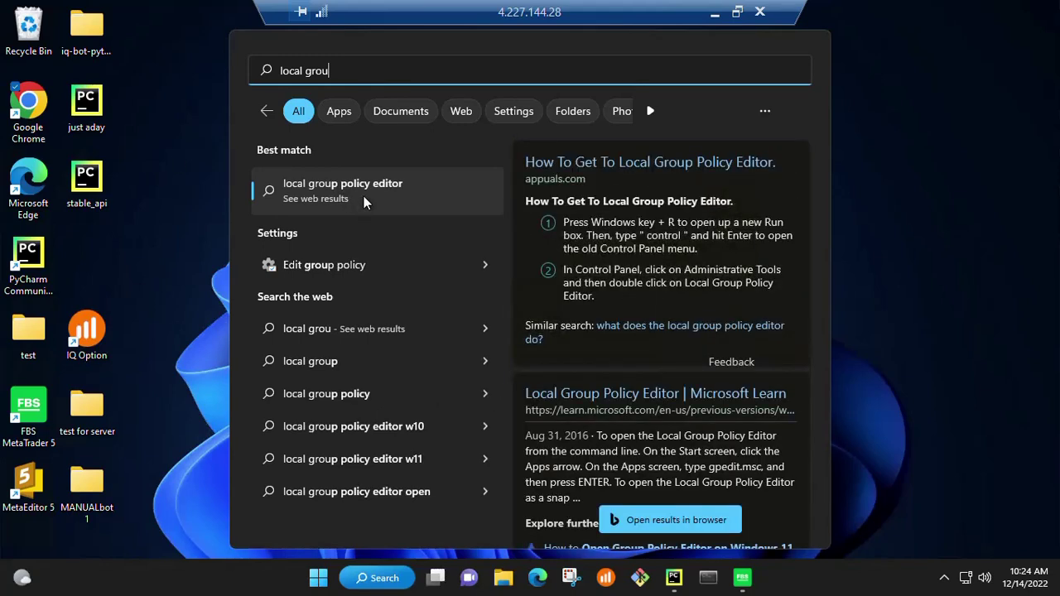
pyautogui.click(359, 266)
pyautogui.click(359, 267)
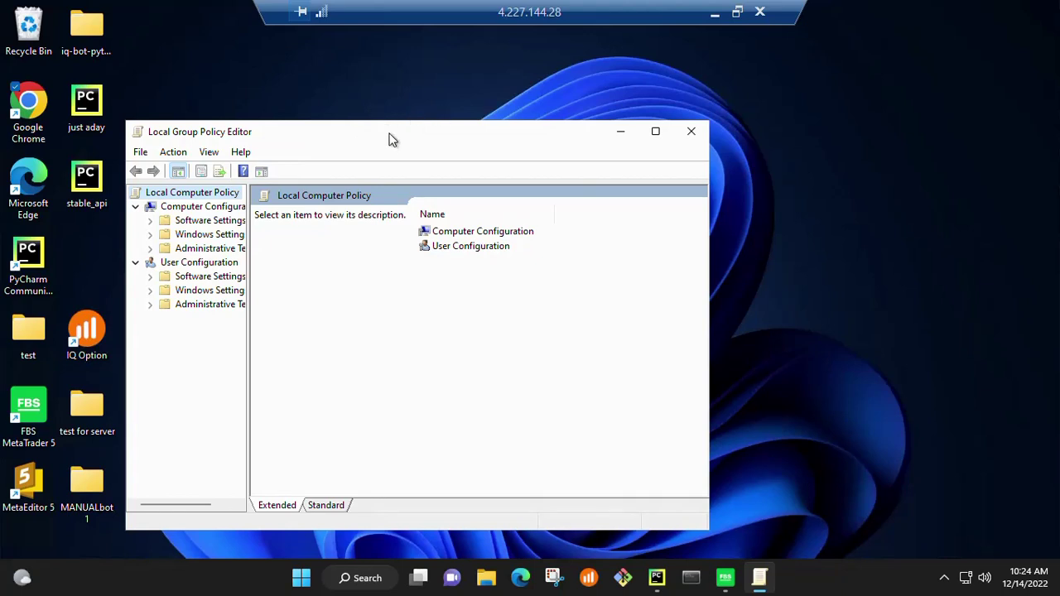
# - Reposition the editor window, widen its tree pane, and maximise it to full screen
pyautogui.moveTo(380, 145); pyautogui.dragTo(487, 122)
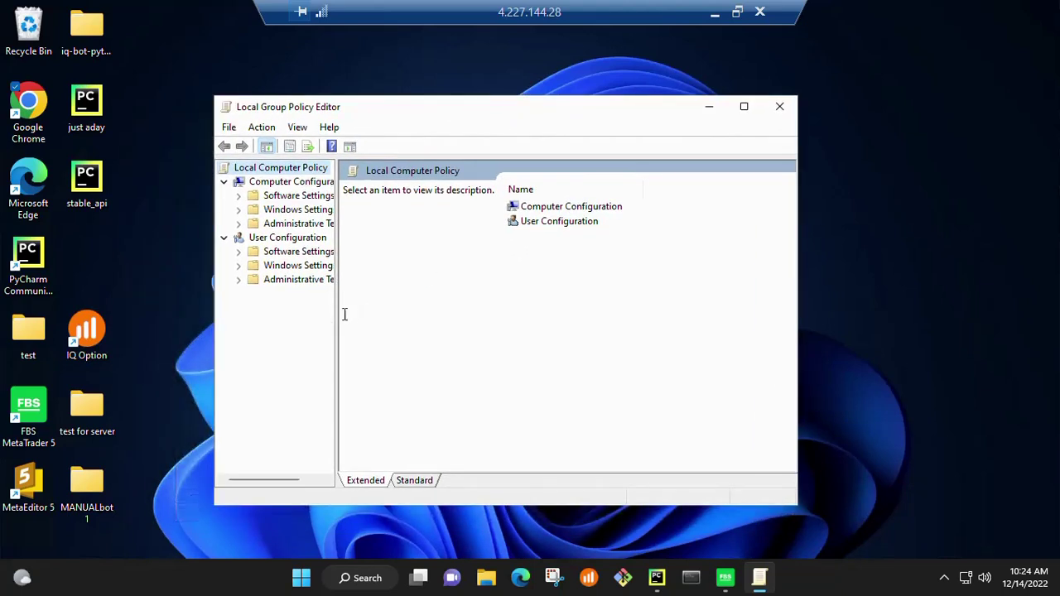
pyautogui.moveTo(353, 303); pyautogui.dragTo(387, 303)
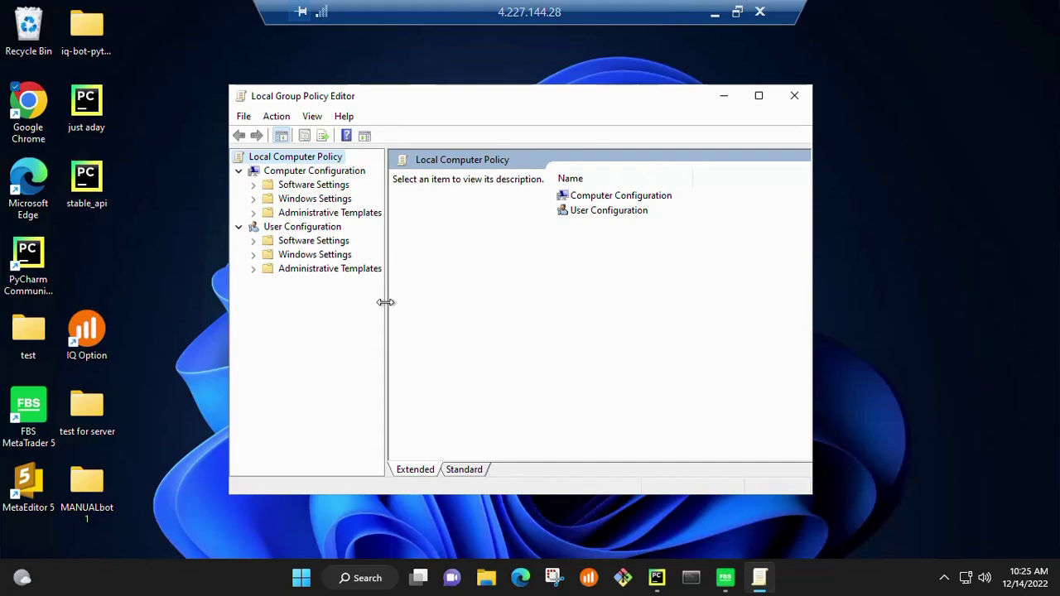
pyautogui.click(759, 96)
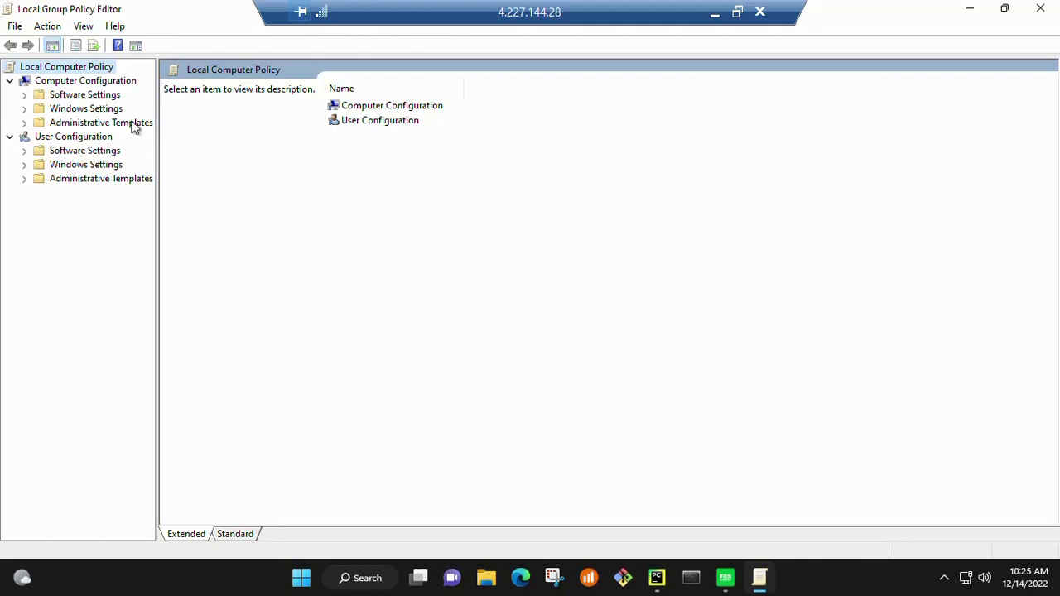
# - Expand Administrative Templates and Windows Components under Computer Configuration, widening the tree pane
pyautogui.click(24, 123)
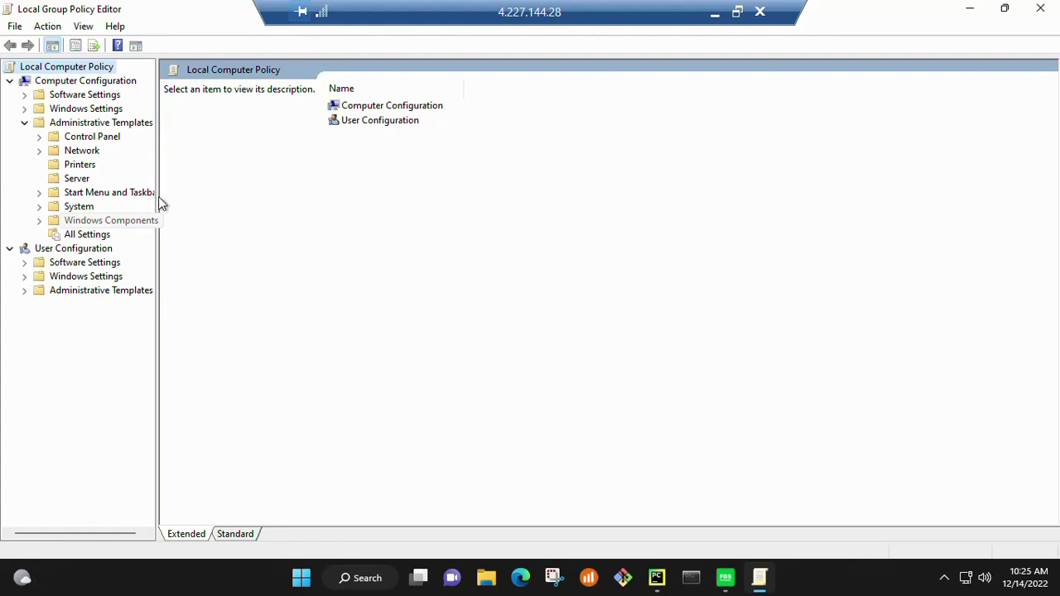
pyautogui.moveTo(158, 203); pyautogui.dragTo(218, 193)
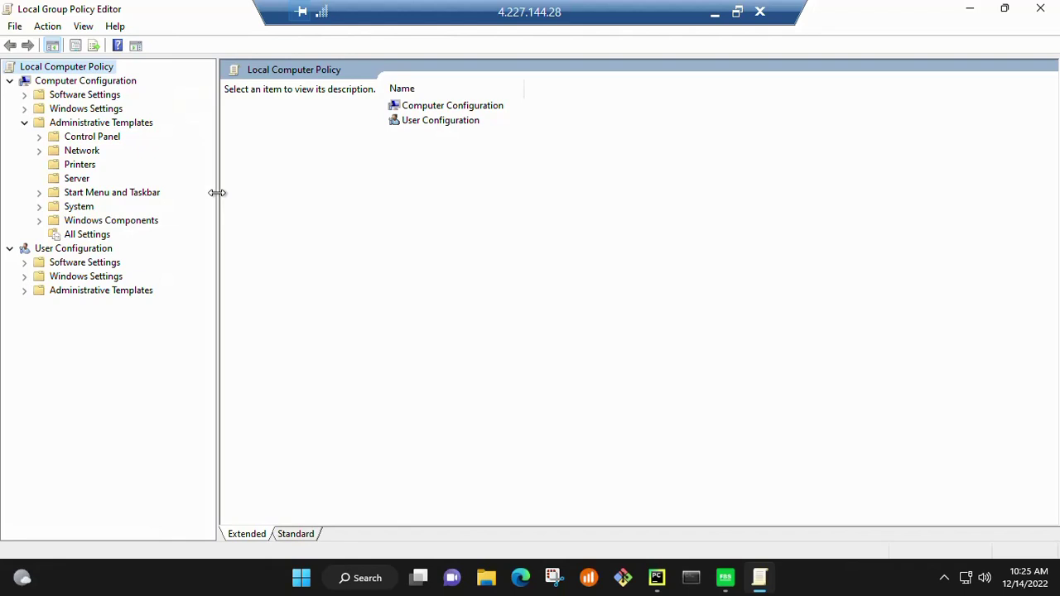
pyautogui.click(39, 221)
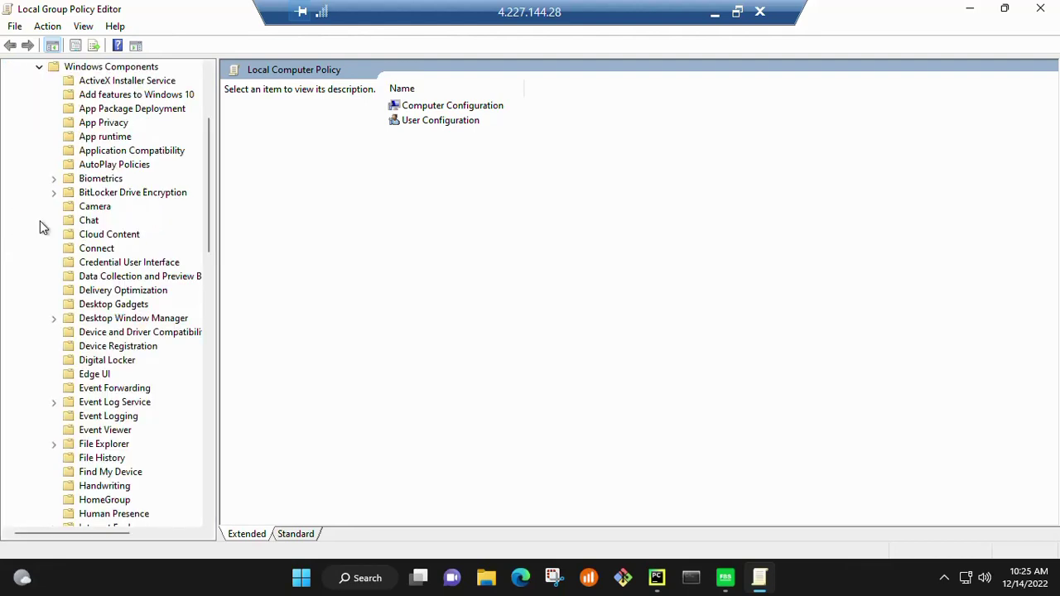
# - Scroll the Windows Components tree to bring Remote Desktop Services into view
pyautogui.scroll(-1, 162, 305)
pyautogui.scroll(-1, 161, 305)
pyautogui.scroll(-1, 161, 302)
pyautogui.scroll(-1, 161, 303)
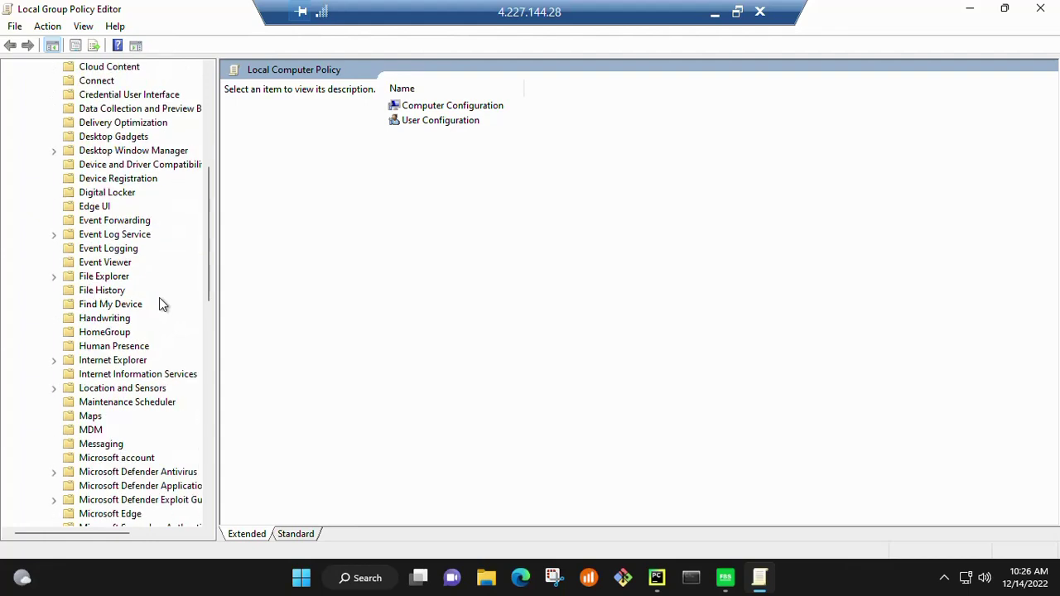
pyautogui.scroll(-3, 164, 304)
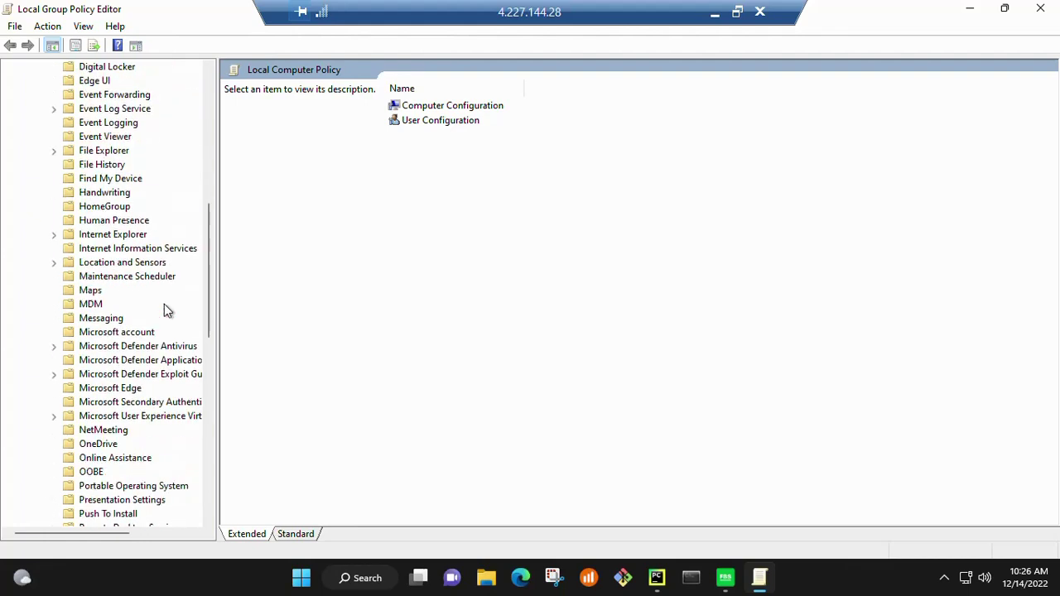
pyautogui.scroll(-4, 164, 304)
pyautogui.scroll(-3, 164, 304)
pyautogui.scroll(-2, 164, 304)
pyautogui.scroll(-3, 164, 304)
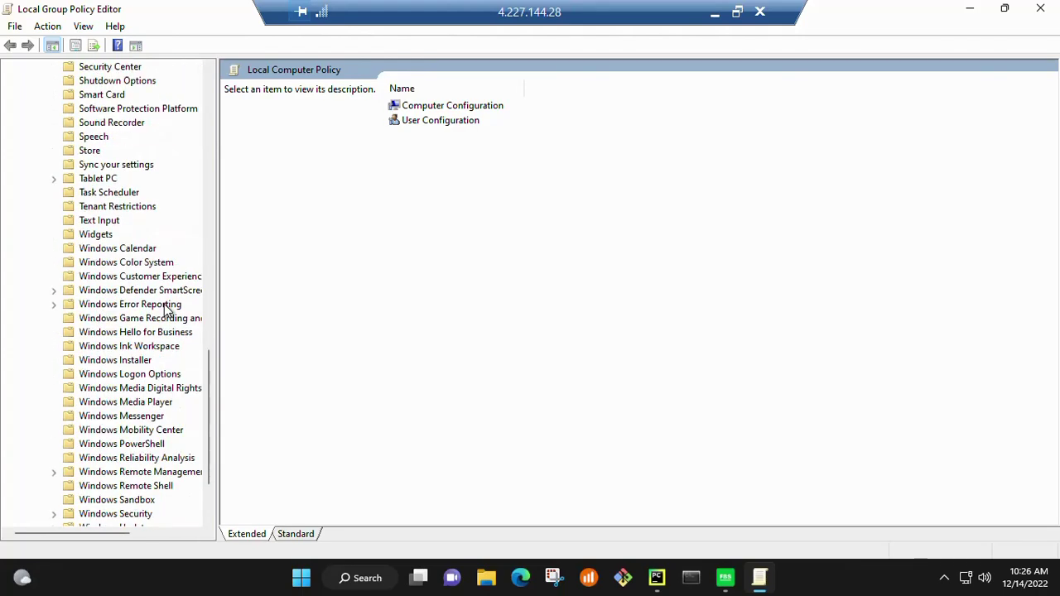
pyautogui.scroll(-2, 164, 304)
pyautogui.scroll(2, 164, 304)
pyautogui.scroll(1, 164, 304)
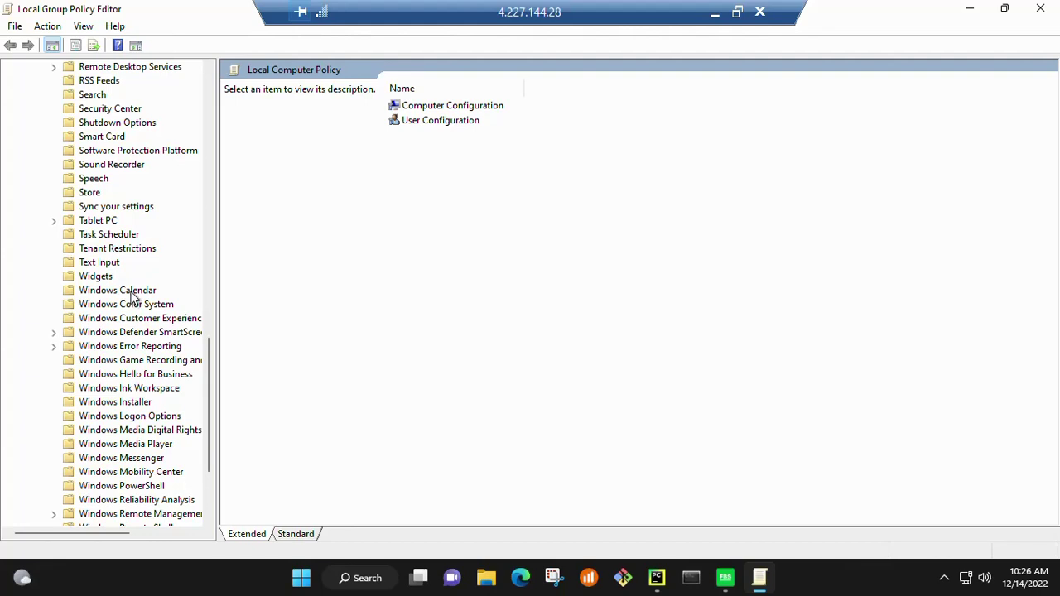
pyautogui.scroll(2, 133, 298)
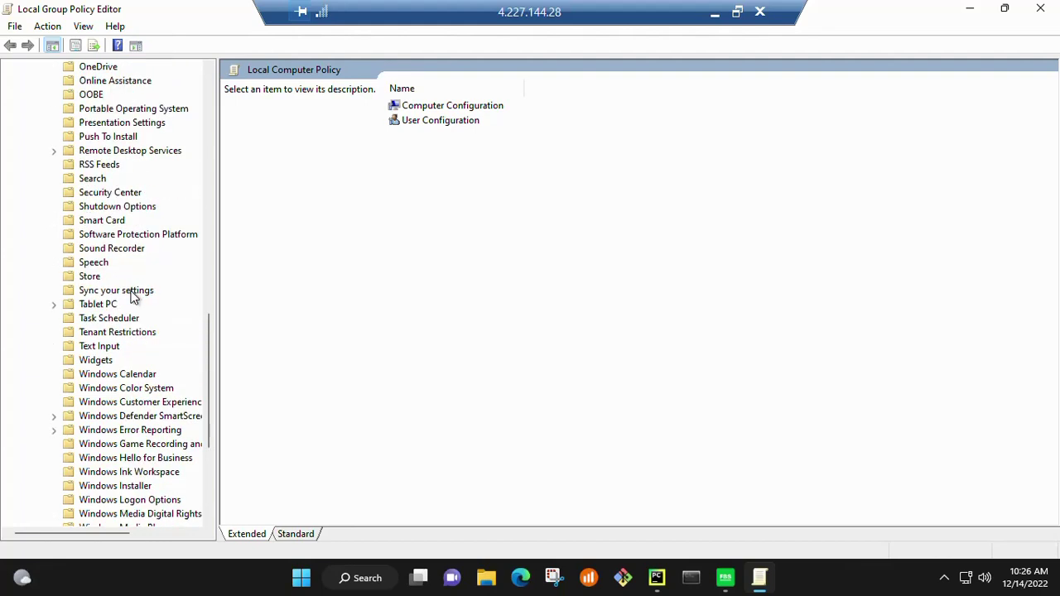
pyautogui.scroll(1, 132, 294)
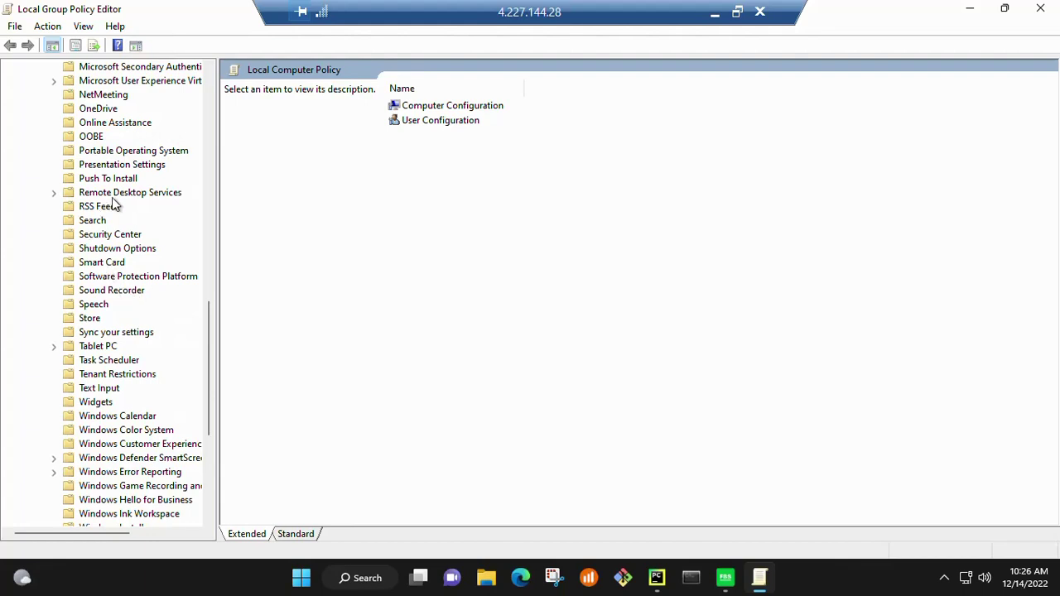
# - Expand Remote Desktop Services and Remote Desktop Session Host, then select Session Time Limits
pyautogui.click(53, 193)
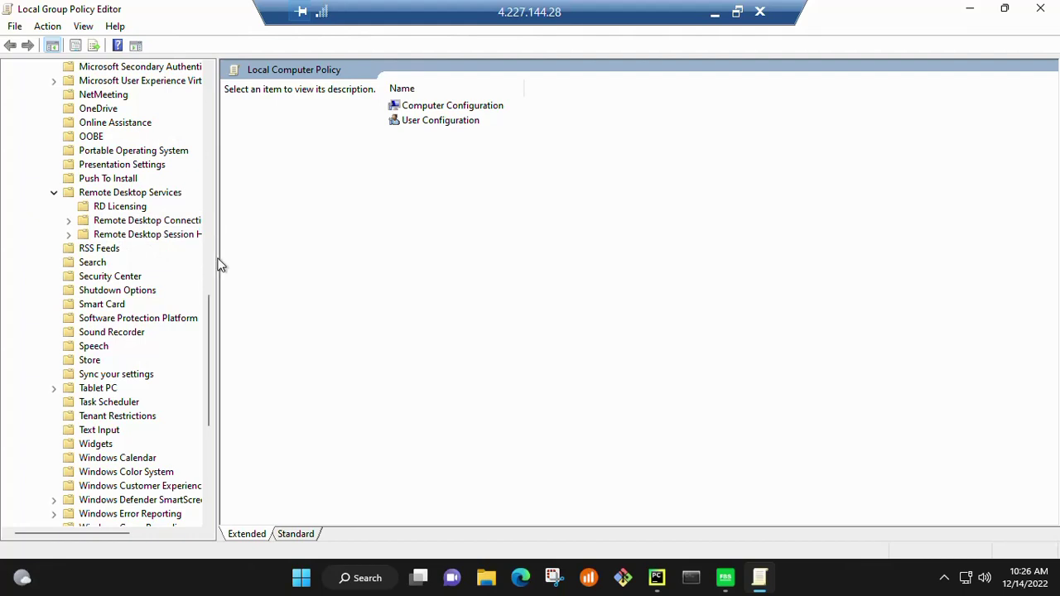
pyautogui.moveTo(218, 263); pyautogui.dragTo(363, 253)
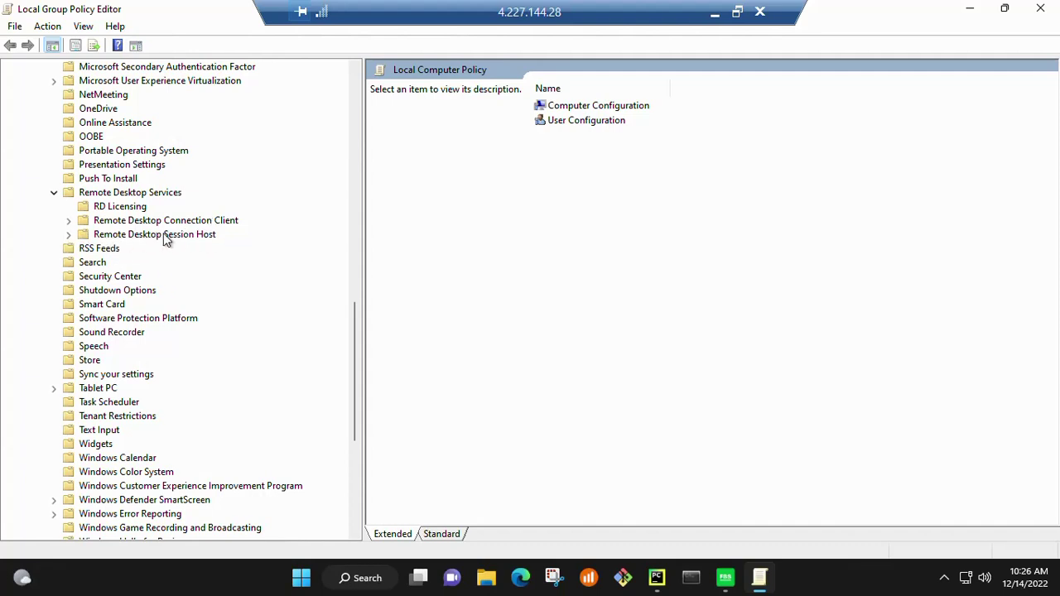
pyautogui.click(70, 235)
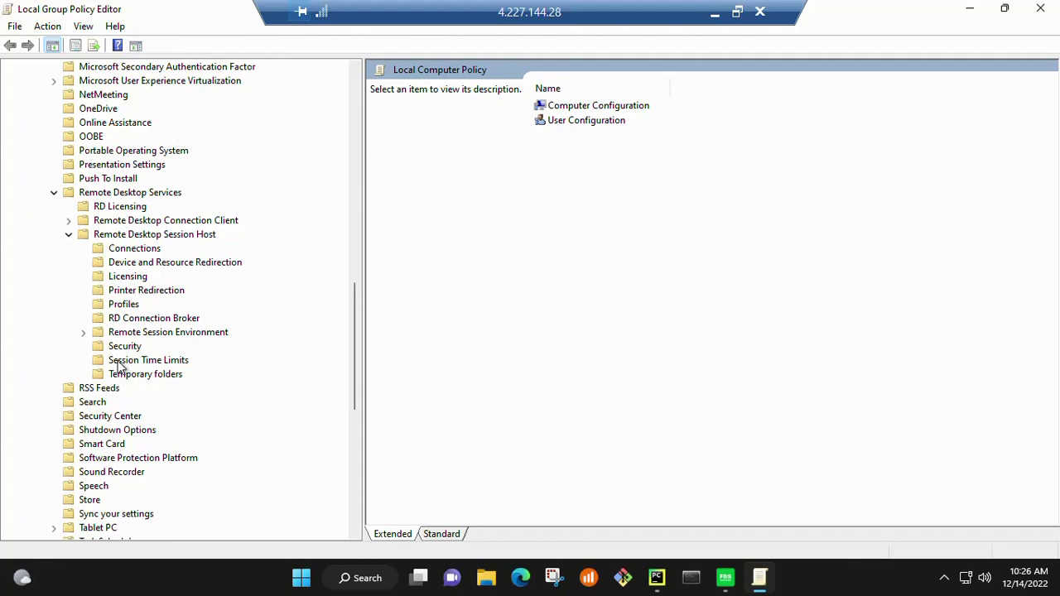
pyautogui.click(161, 363)
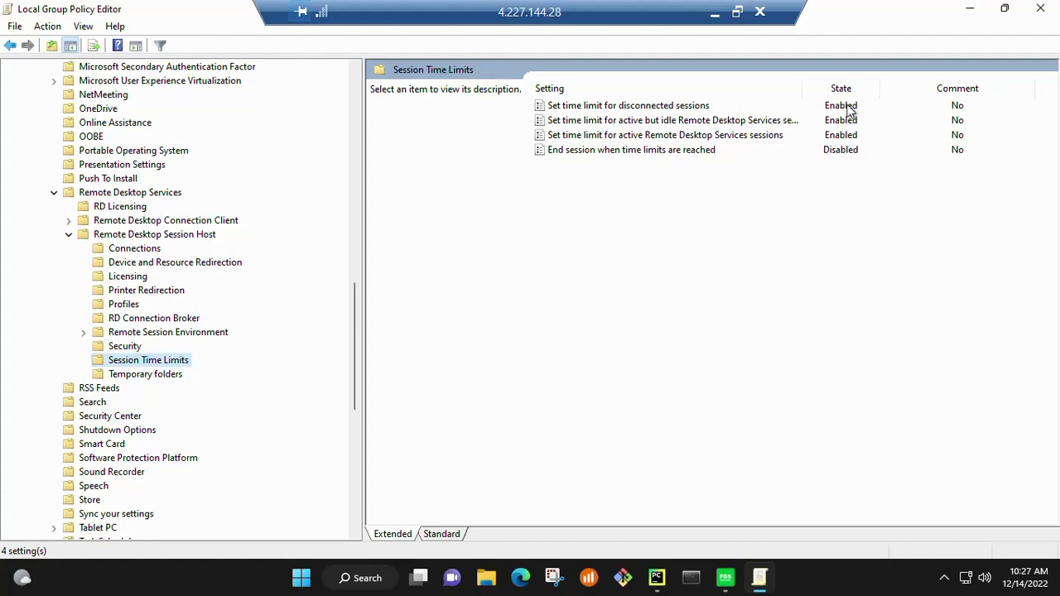
# - Save 'Set time limit for disconnected sessions' as Enabled with Never as the limit
pyautogui.click(647, 112)
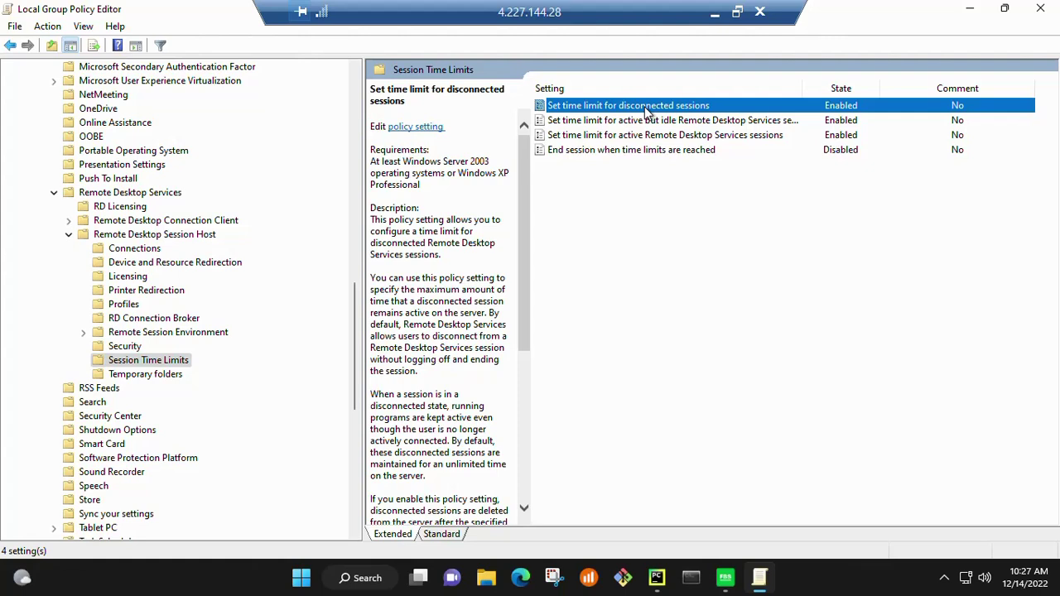
pyautogui.doubleClick(647, 112)
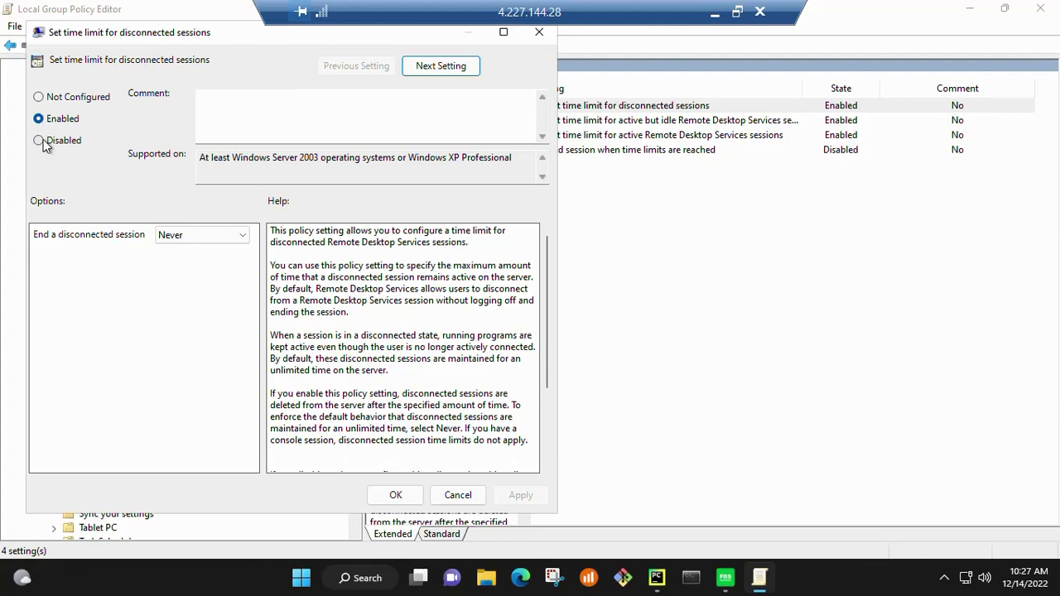
pyautogui.click(47, 146)
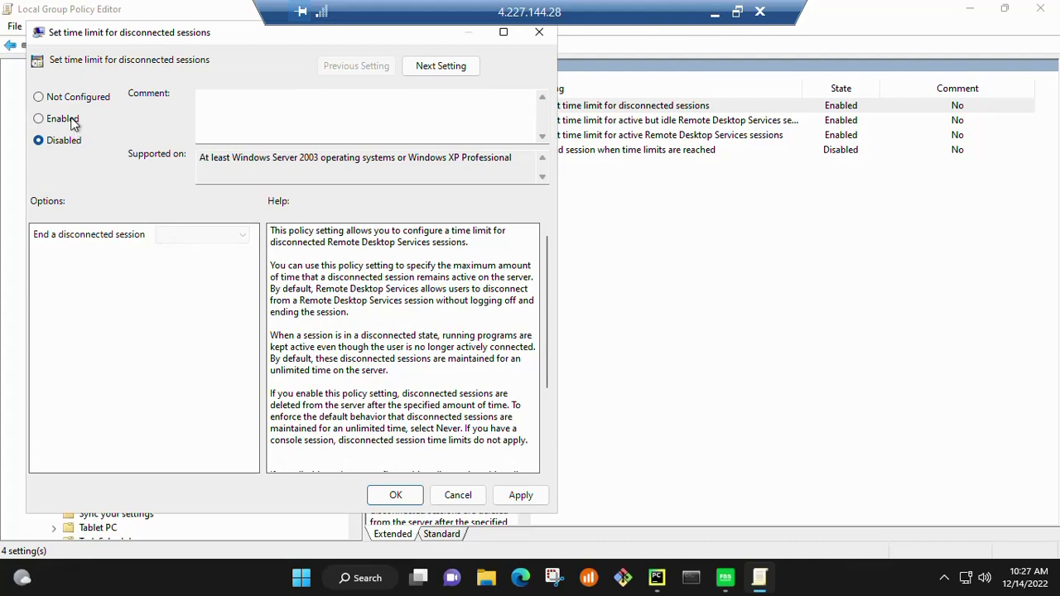
pyautogui.hotkey('alt', 'e')
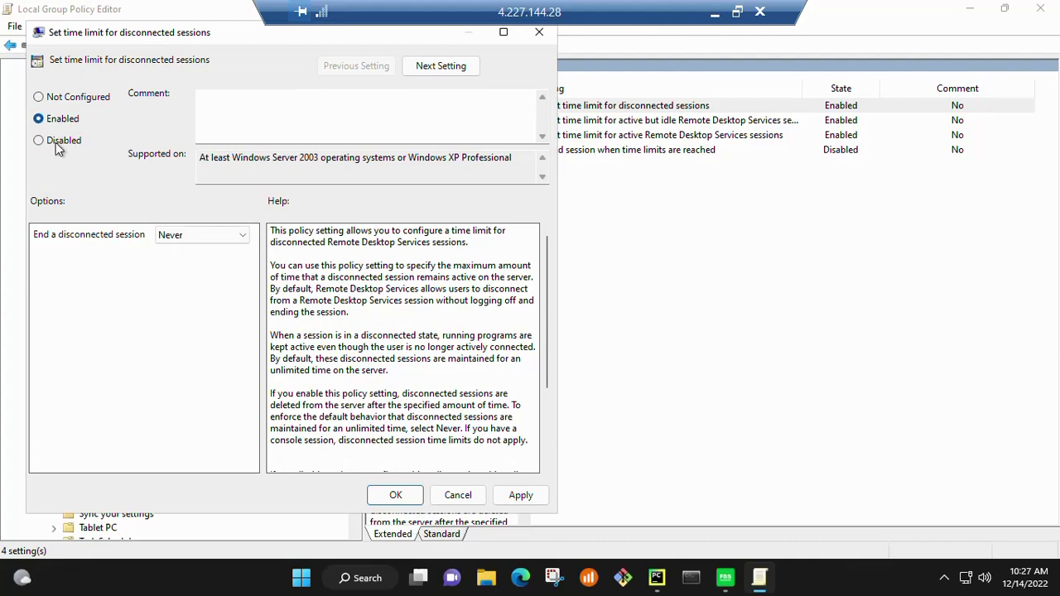
pyautogui.hotkey('alt', 'Down')
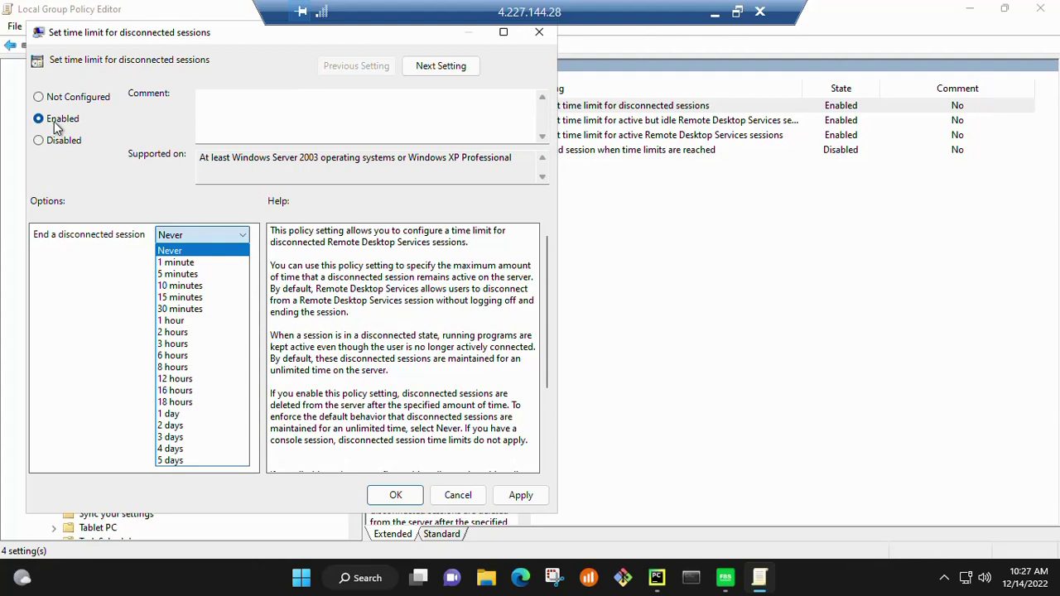
pyautogui.click(53, 124)
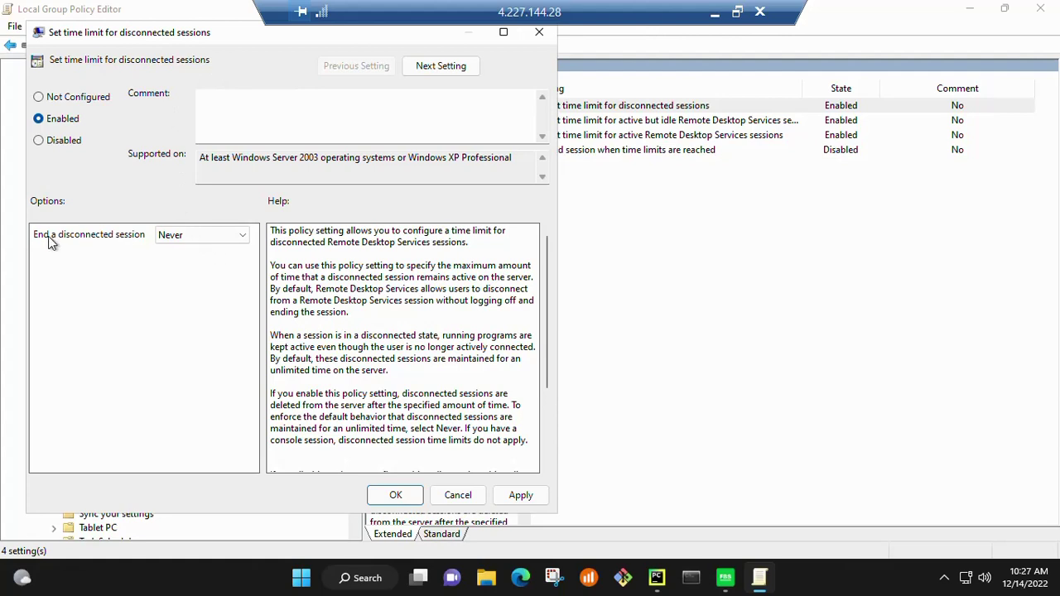
pyautogui.click(196, 239)
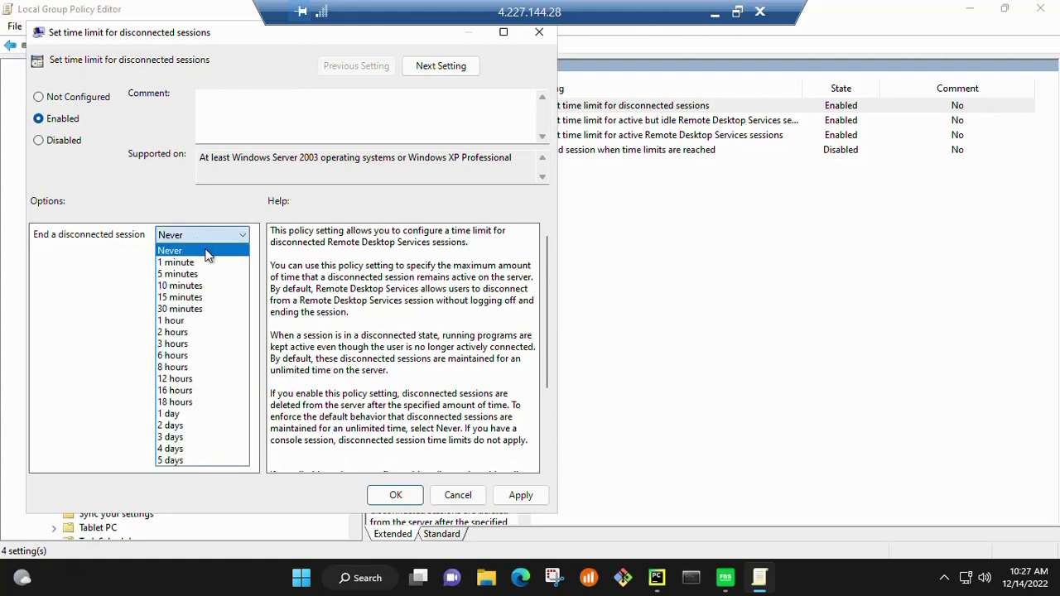
pyautogui.click(212, 249)
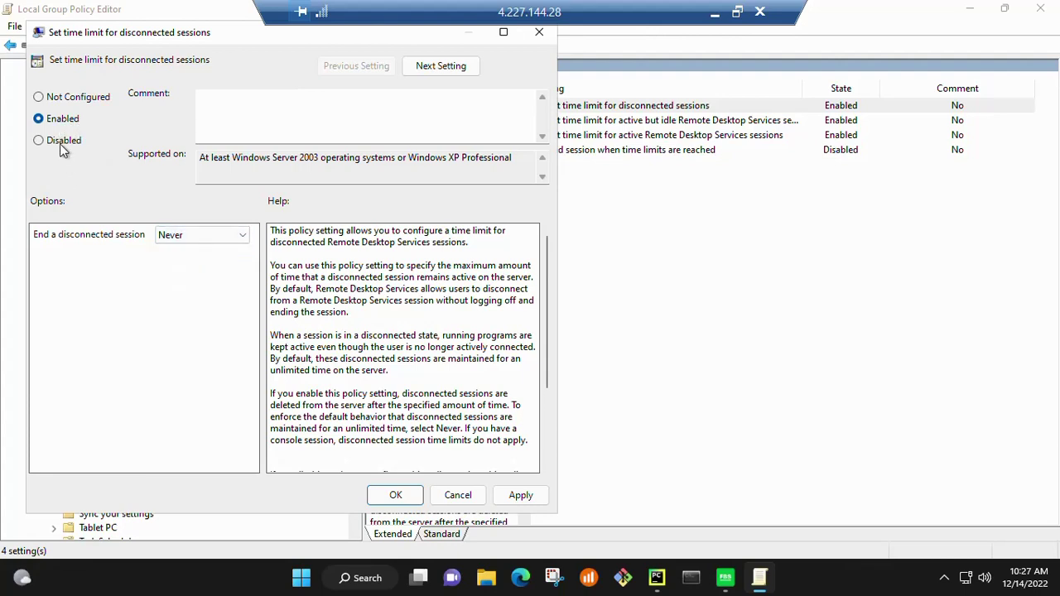
pyautogui.click(212, 239)
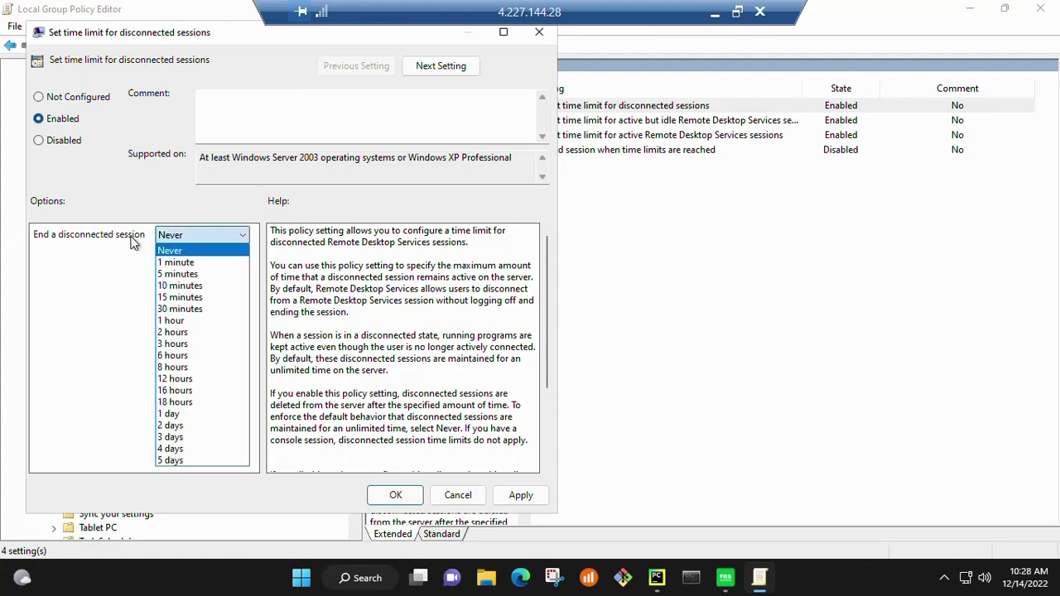
pyautogui.click(201, 250)
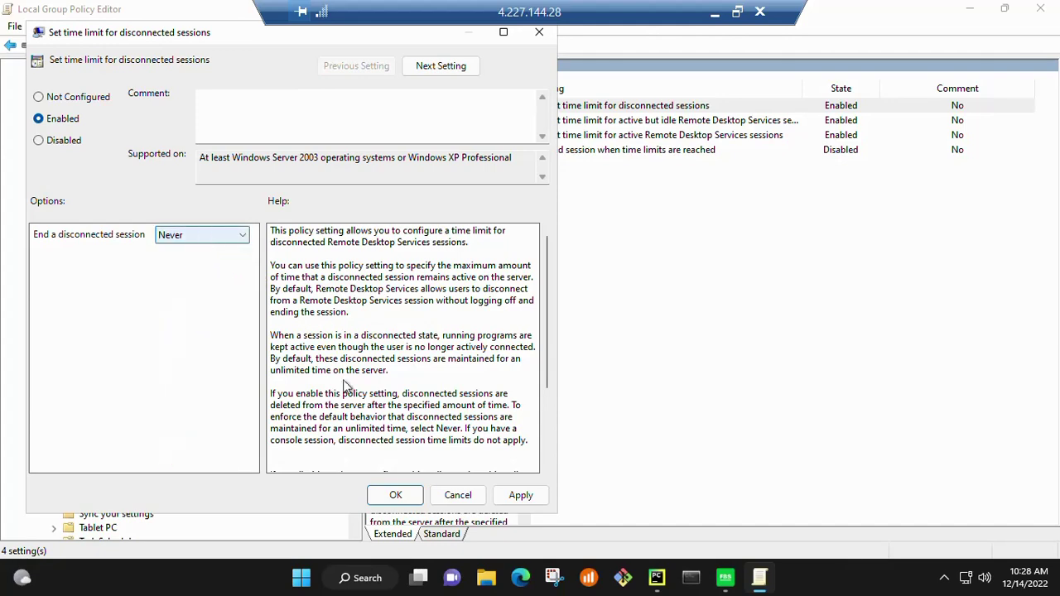
pyautogui.click(388, 495)
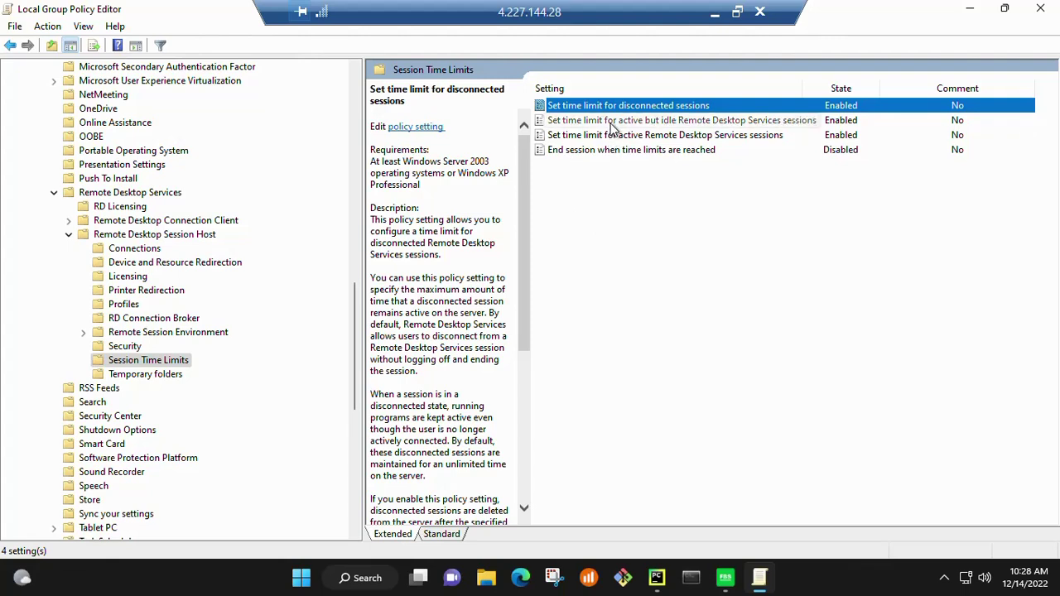
# - Save the active-but-idle sessions time limit as Enabled with an idle limit of Never
pyautogui.doubleClick(775, 125)
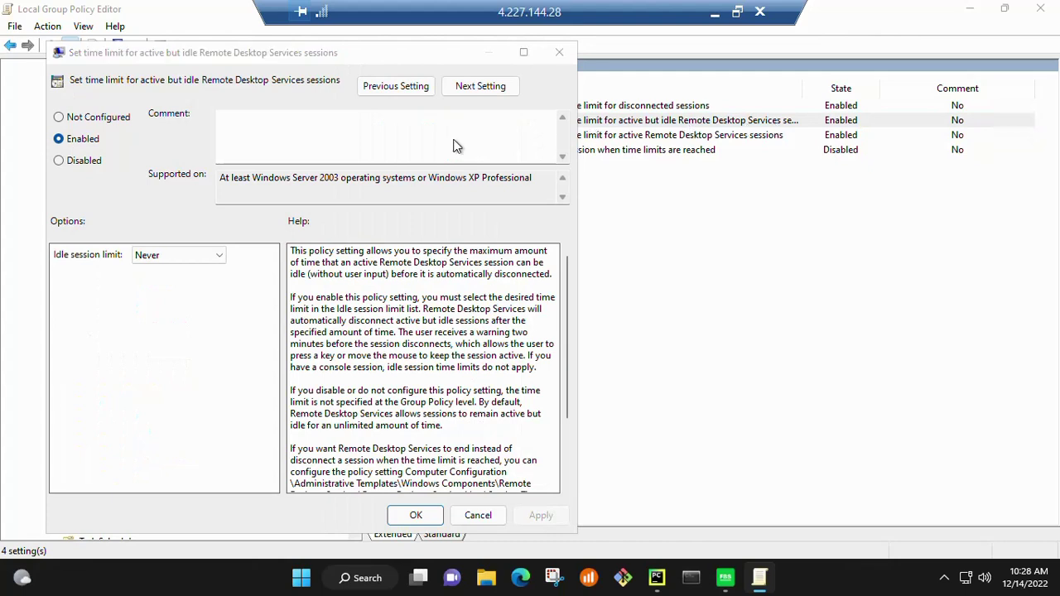
pyautogui.click(82, 165)
pyautogui.click(83, 141)
pyautogui.click(195, 255)
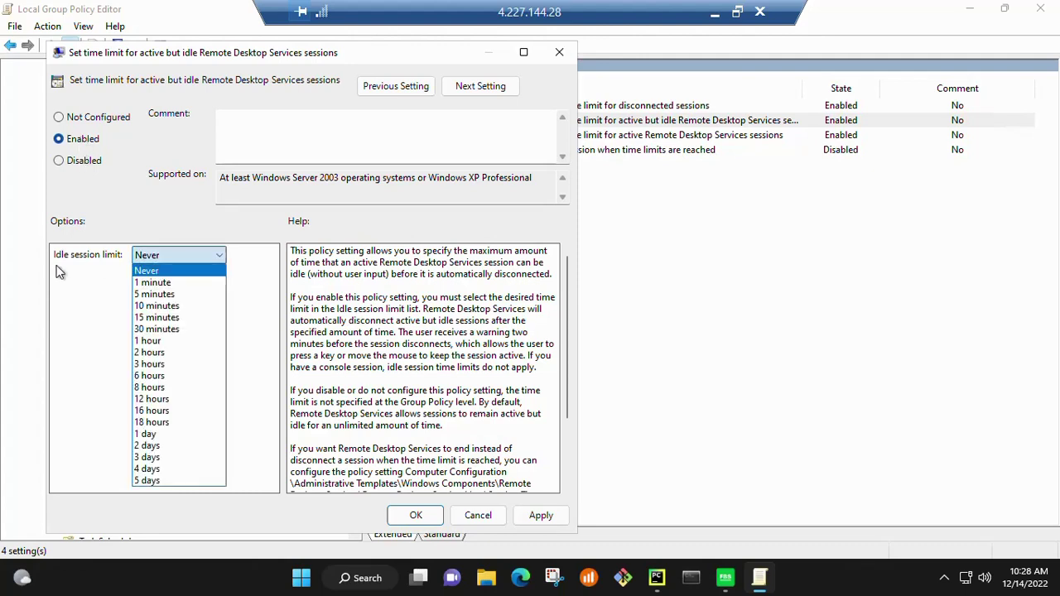
pyautogui.click(157, 272)
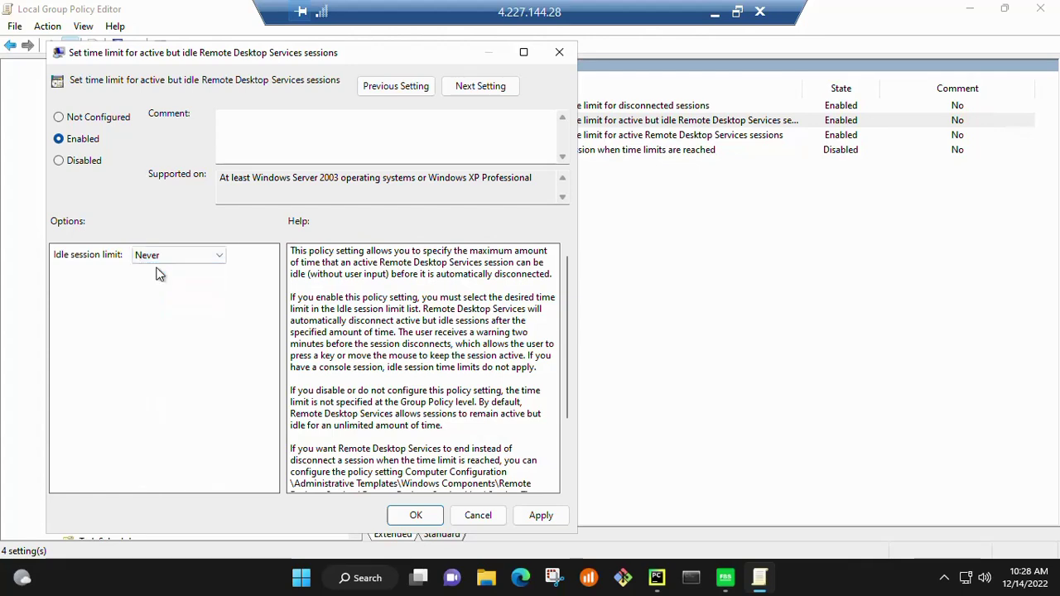
pyautogui.click(416, 515)
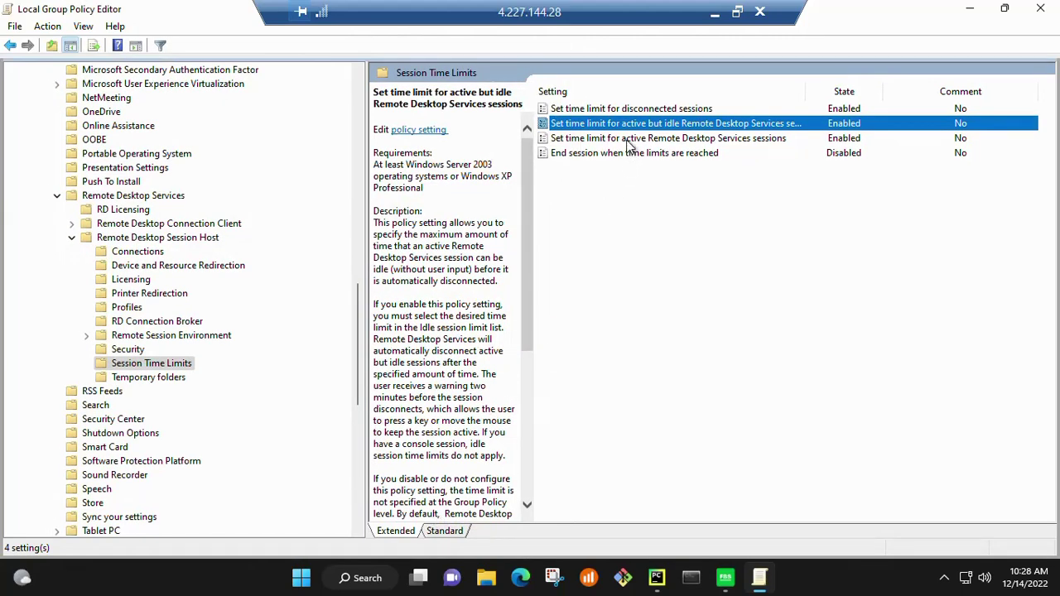
# - Save the active Remote Desktop sessions time limit as Enabled with Never as the limit
pyautogui.click(674, 139)
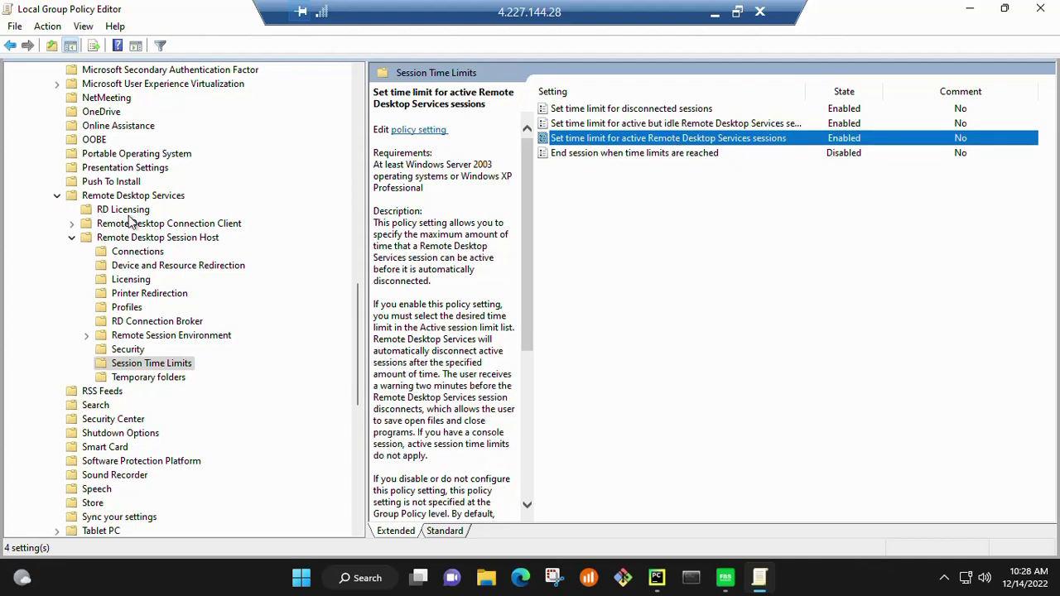
pyautogui.doubleClick(593, 141)
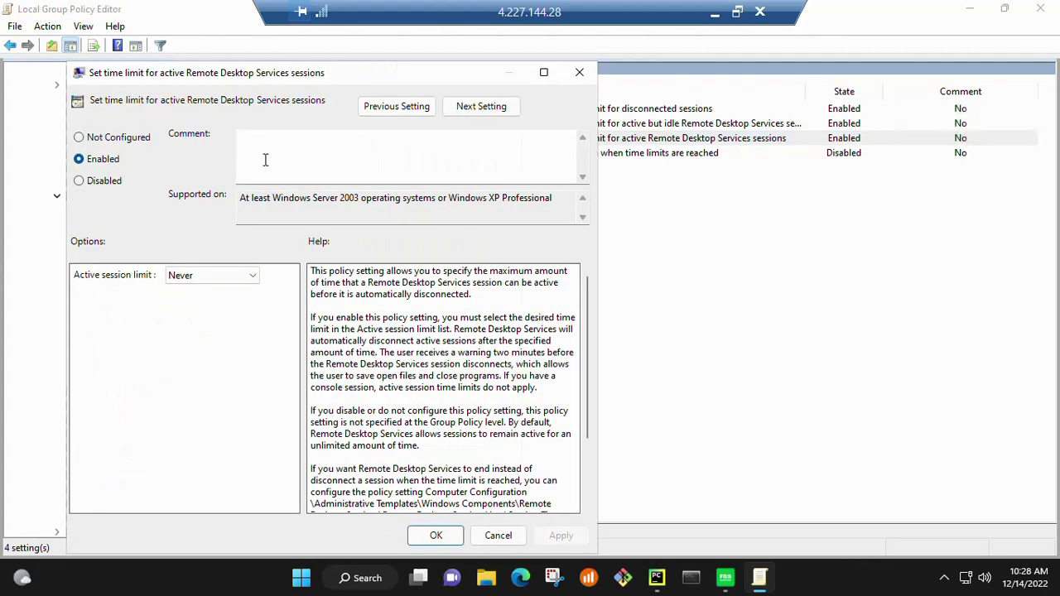
pyautogui.click(104, 182)
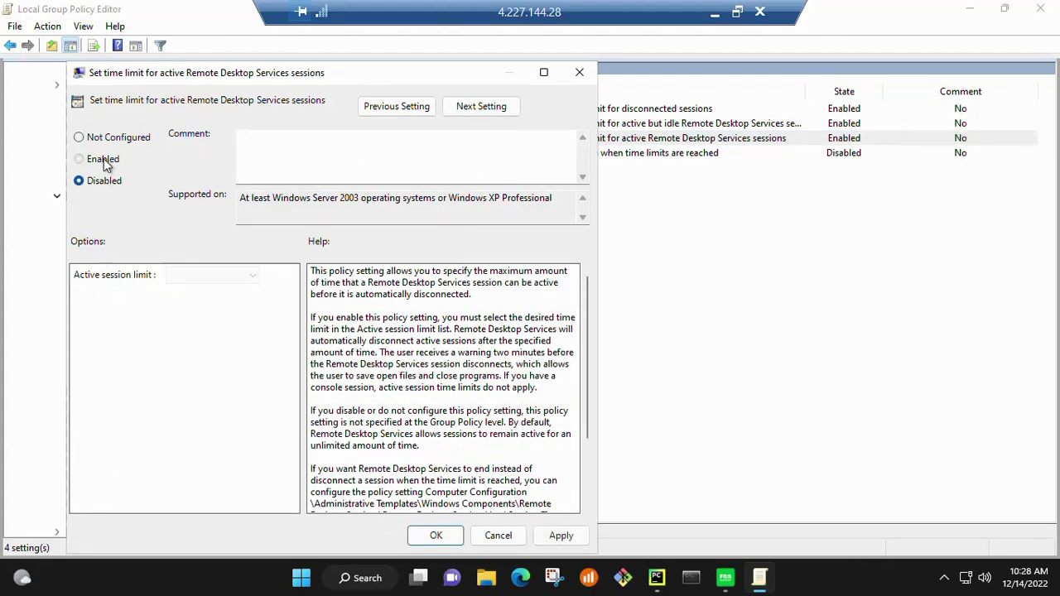
pyautogui.click(106, 163)
pyautogui.click(240, 275)
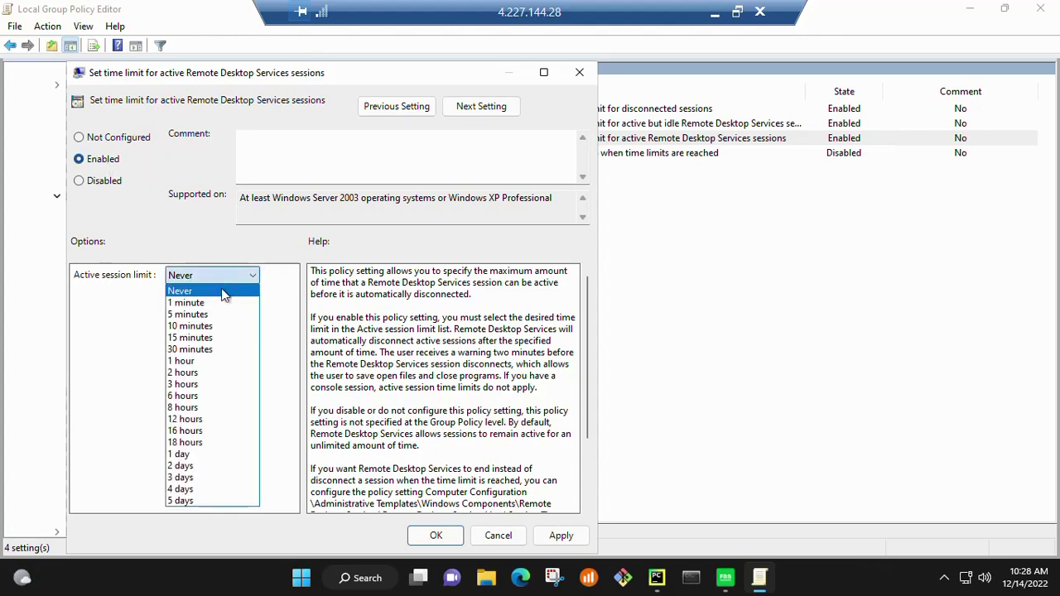
pyautogui.click(479, 468)
pyautogui.click(432, 535)
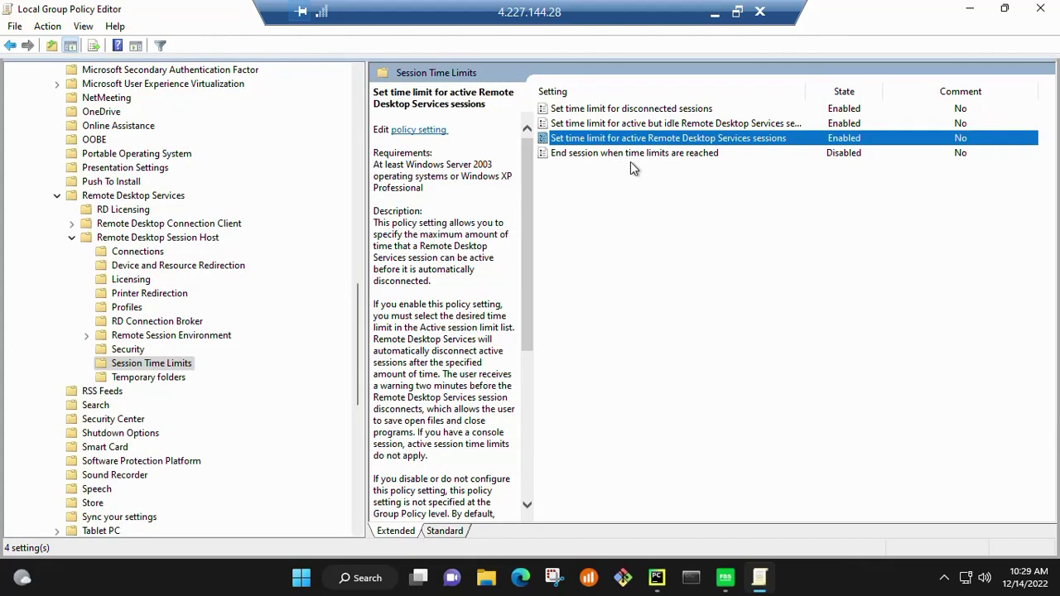
# - Review 'End session when time limits are reached' and leave it Disabled after briefly toggling Enabled
pyautogui.click(651, 156)
pyautogui.doubleClick(651, 154)
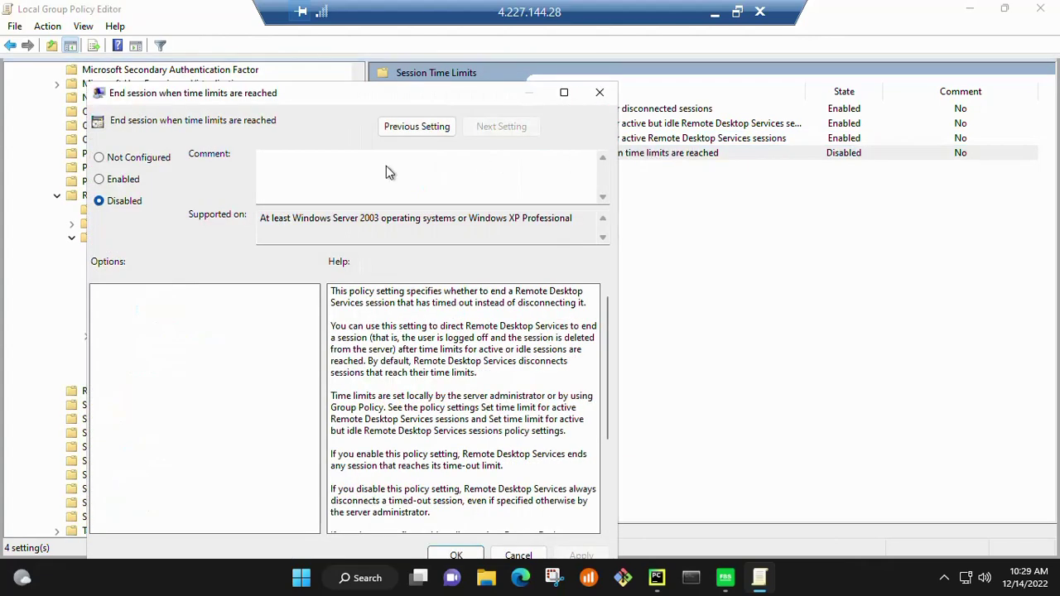
pyautogui.click(138, 178)
pyautogui.click(119, 206)
pyautogui.click(600, 92)
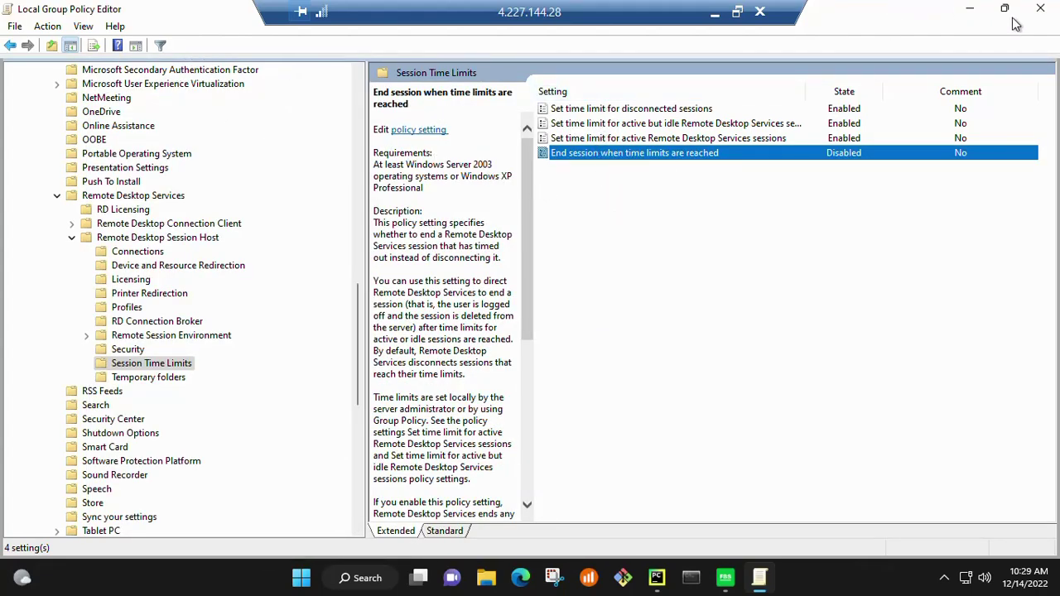
# - Close the Group Policy Editor and return to the PyCharm just_aday.py project window
pyautogui.click(1041, 10)
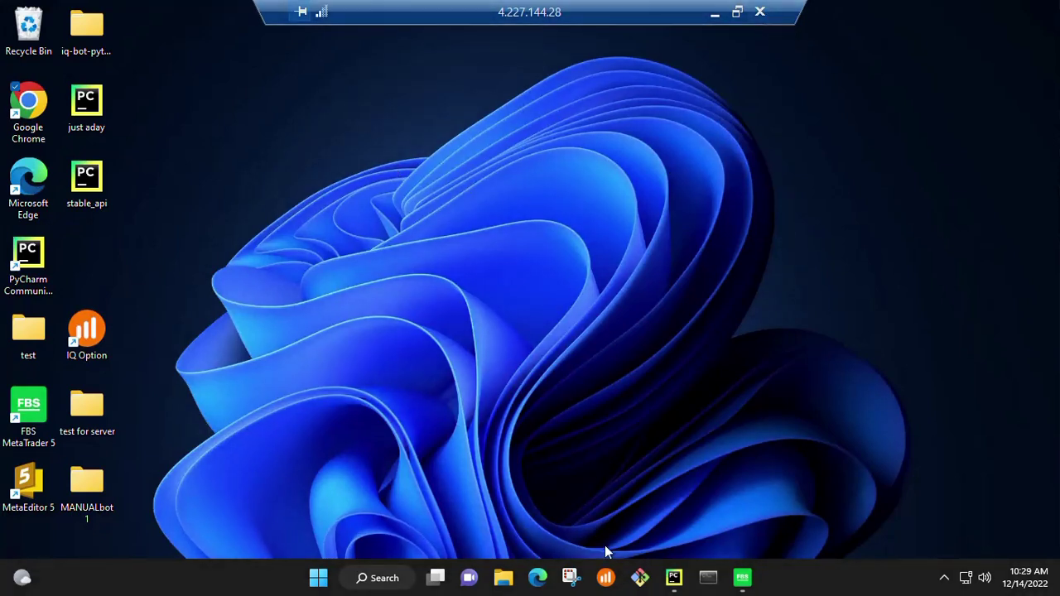
pyautogui.moveTo(657, 578)
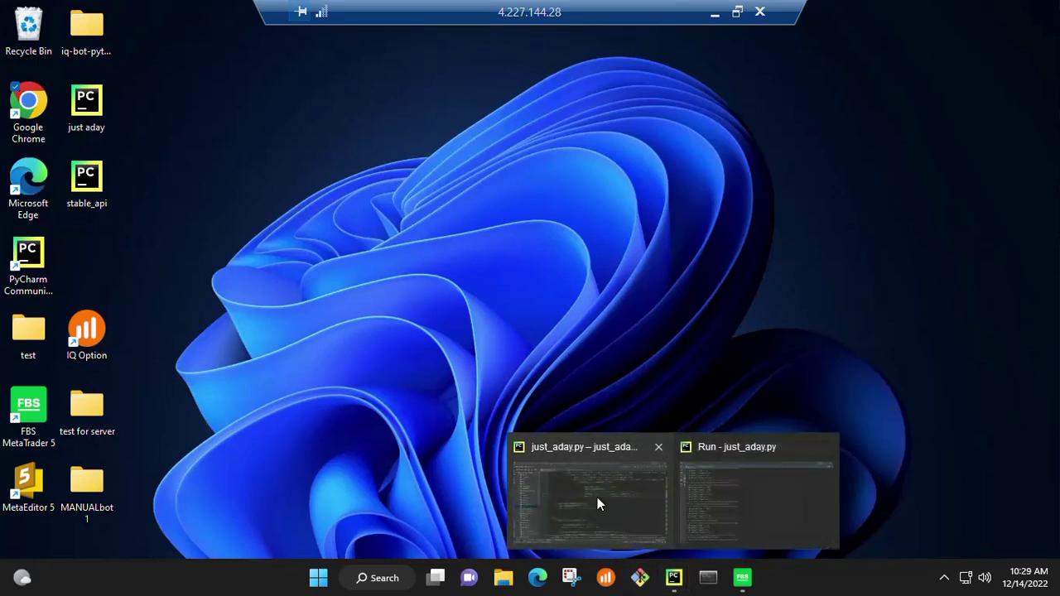
pyautogui.click(597, 501)
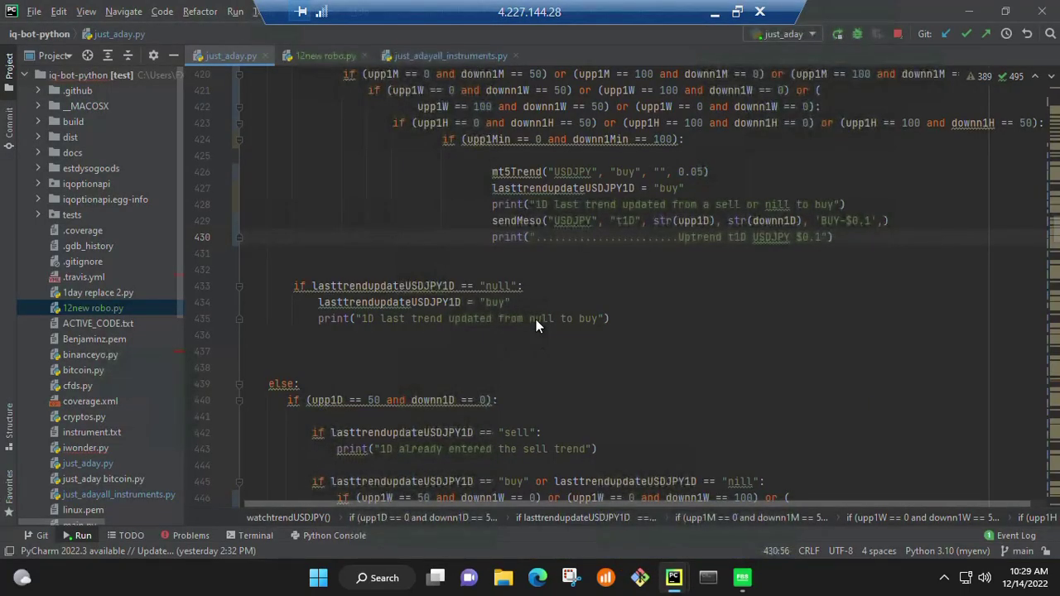